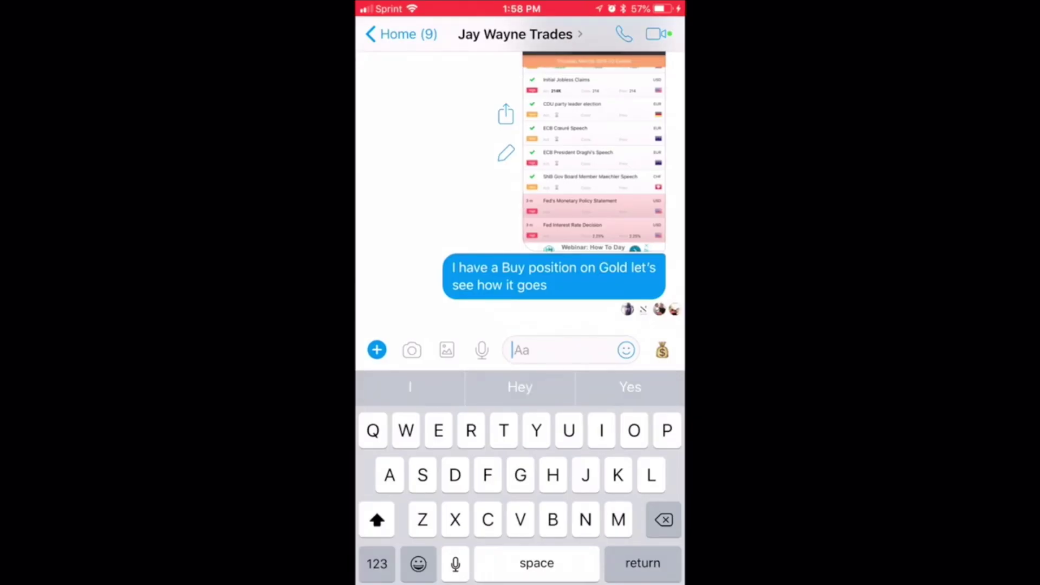
{"action": "scroll", "coordinate": [520, 271], "scroll_direction": "up", "scroll_amount": 5}
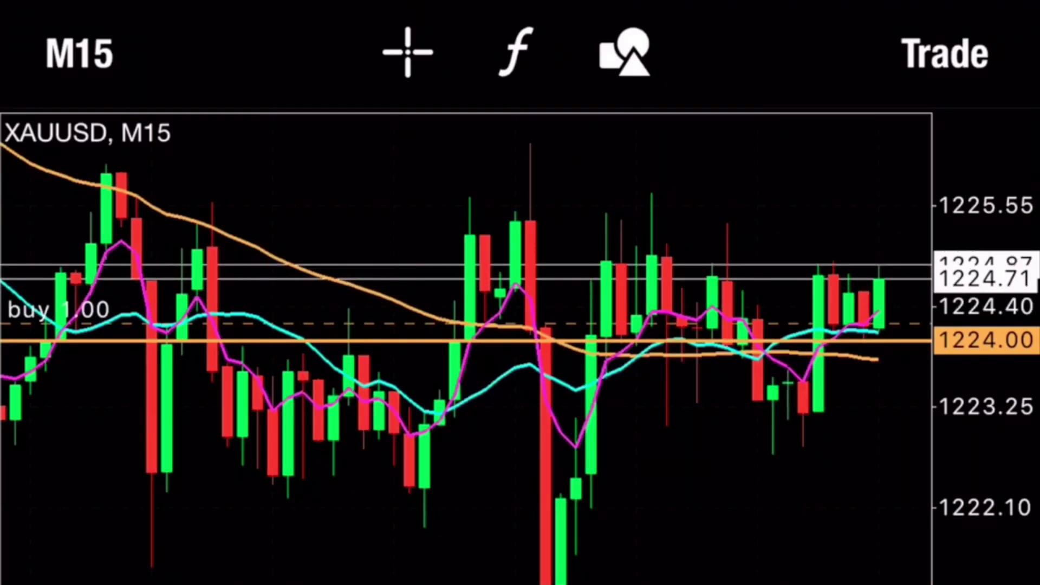
{"action": "scroll", "coordinate": [466, 347], "scroll_direction": "down", "scroll_amount": 3}
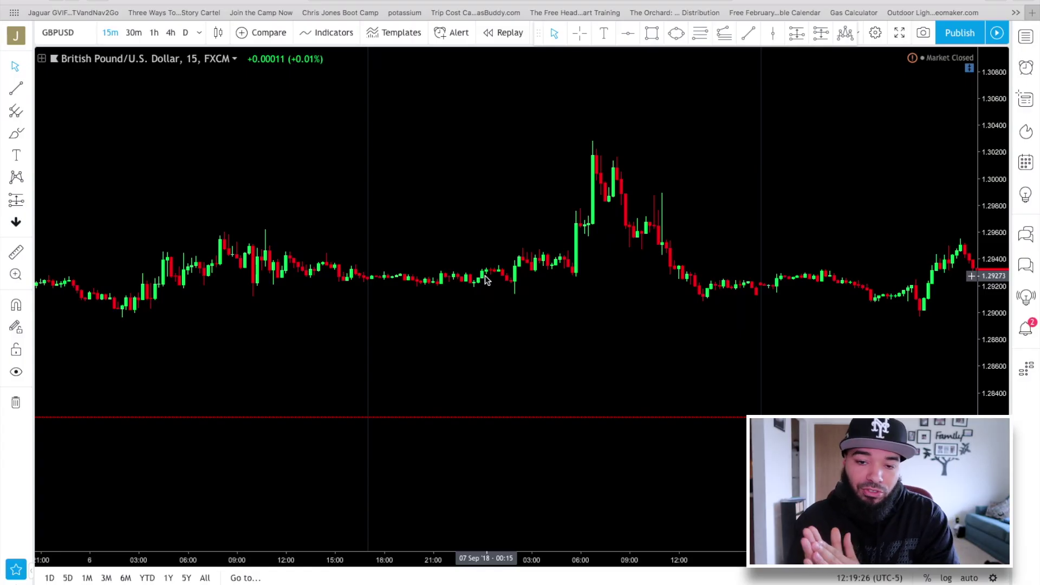
Try a Fibonacci retracement from the 5 September swing low to its swing high on the GBPUSD chart, and delete it
{"action": "scroll", "coordinate": [485, 275], "scroll_direction": "left", "scroll_amount": 10}
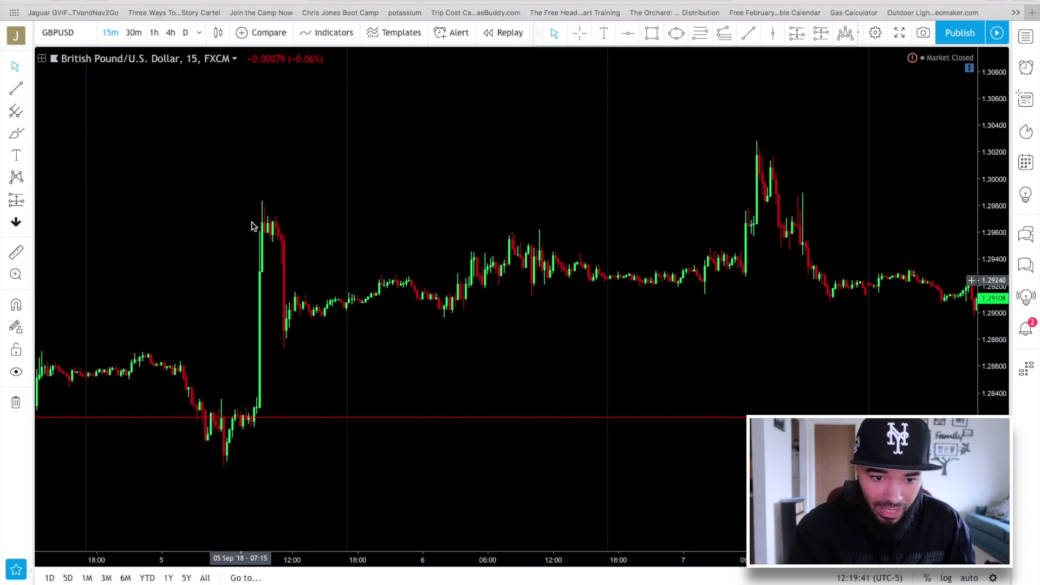
{"action": "left_click", "coordinate": [699, 33]}
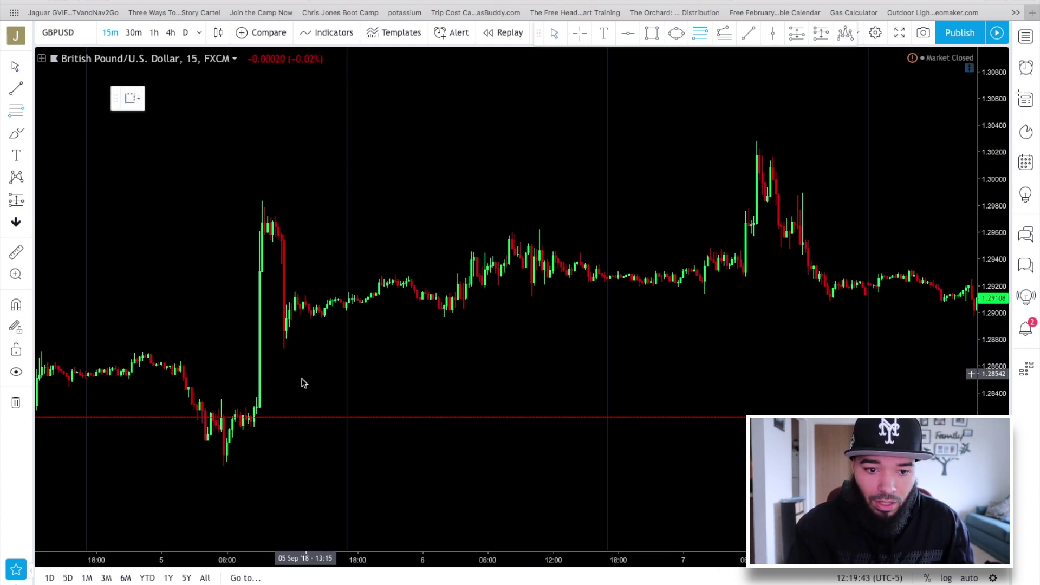
{"action": "mouse_move", "coordinate": [220, 466]}
{"action": "left_mouse_down"}
{"action": "mouse_move", "coordinate": [355, 139]}
{"action": "mouse_move", "coordinate": [355, 209]}
{"action": "mouse_move", "coordinate": [355, 198]}
{"action": "left_mouse_up"}
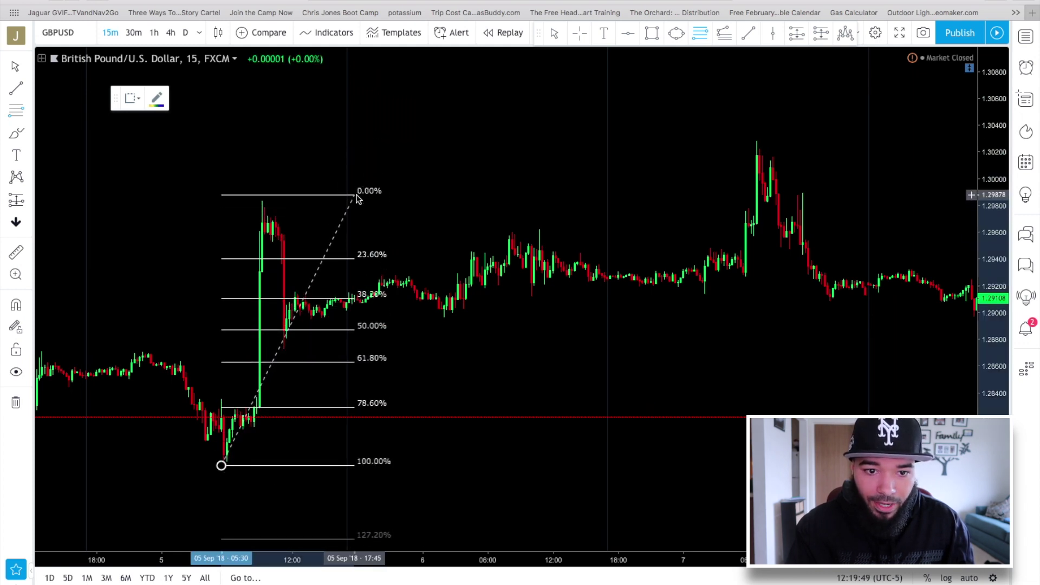
{"action": "left_click_drag", "start_coordinate": [357, 199], "coordinate": [355, 196]}
{"action": "key", "text": "BackSpace"}
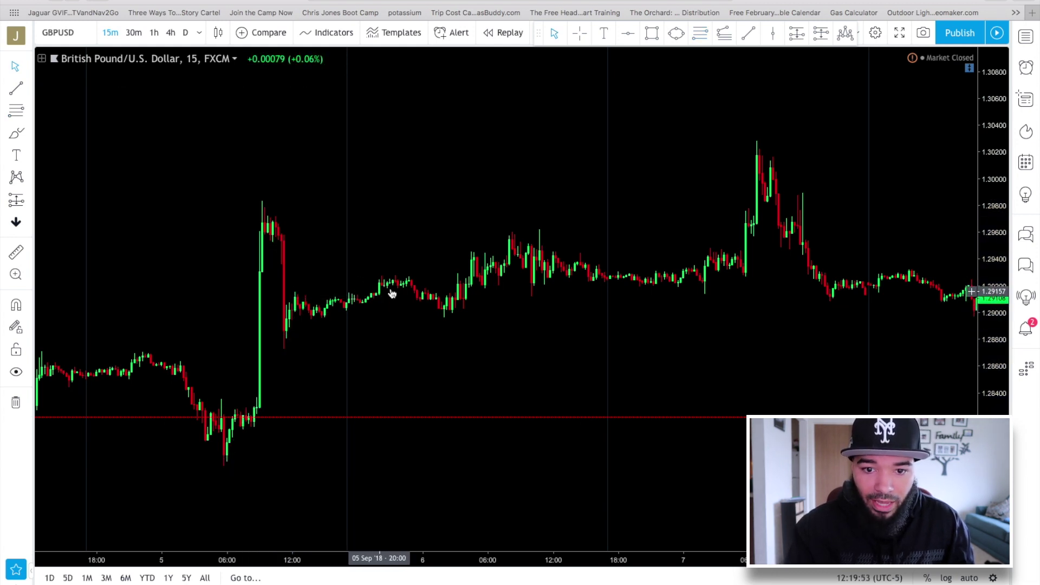
Draw a horizontal line at about 1.2983, along the low between the two 7 September peaks
{"action": "scroll", "coordinate": [713, 303], "scroll_direction": "right", "scroll_amount": 5}
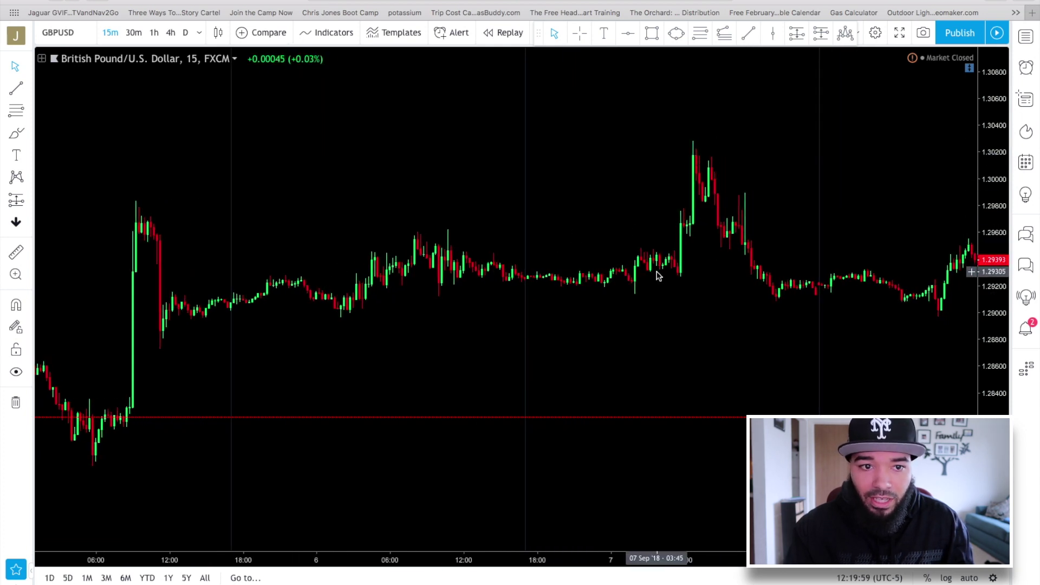
{"action": "scroll", "coordinate": [654, 274], "scroll_direction": "right", "scroll_amount": 4}
{"action": "scroll", "coordinate": [645, 201], "scroll_direction": "up", "scroll_amount": 3}
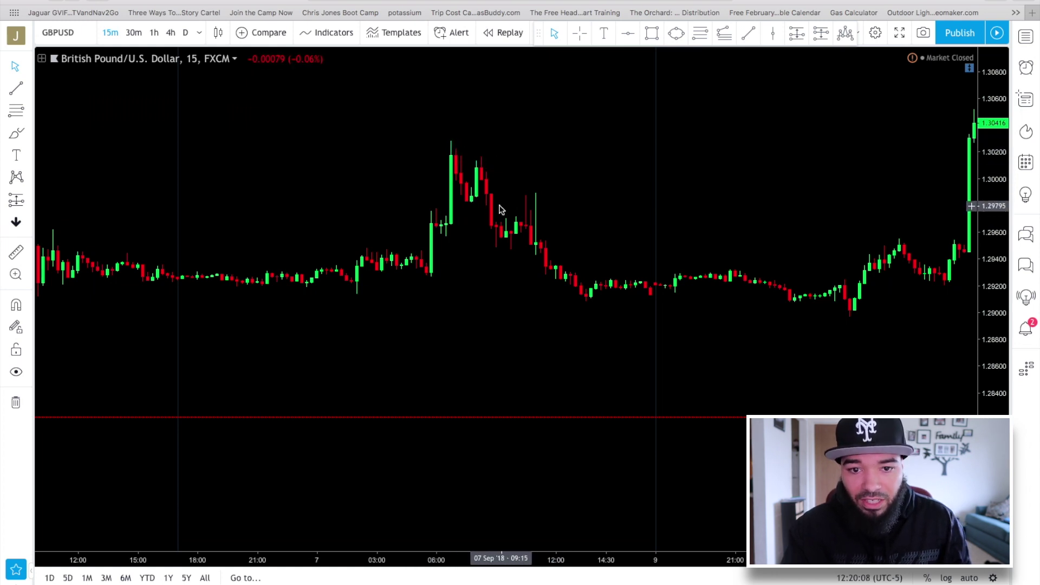
{"action": "scroll", "coordinate": [496, 216], "scroll_direction": "down", "scroll_amount": 1}
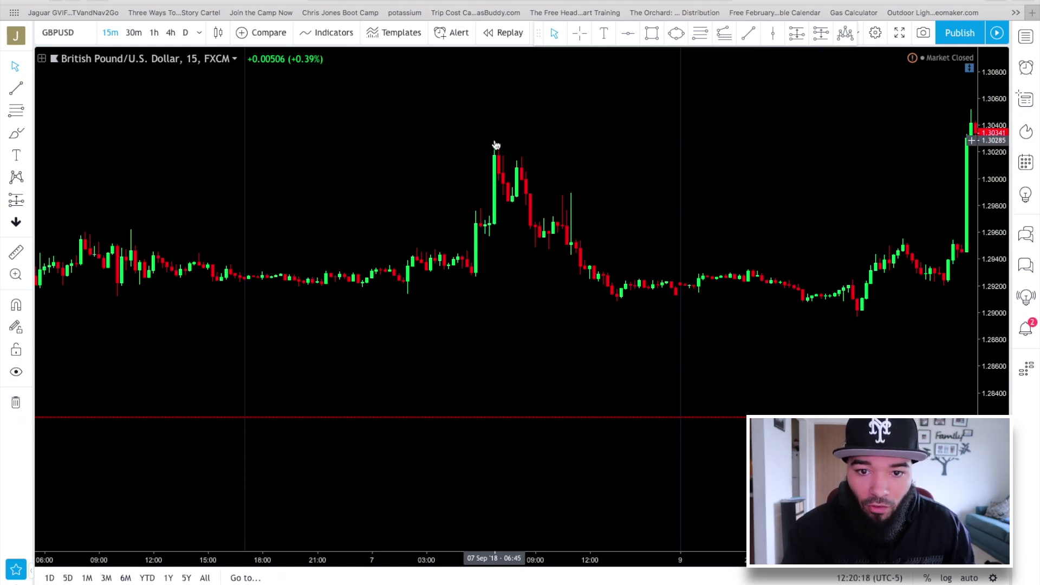
{"action": "scroll", "coordinate": [509, 203], "scroll_direction": "up", "scroll_amount": 2}
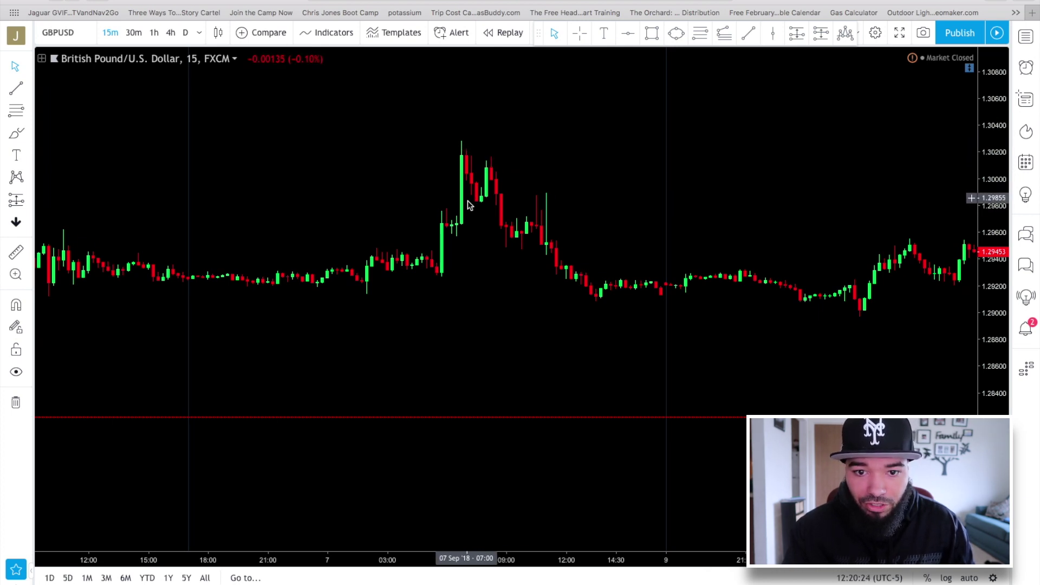
{"action": "left_click", "coordinate": [629, 36]}
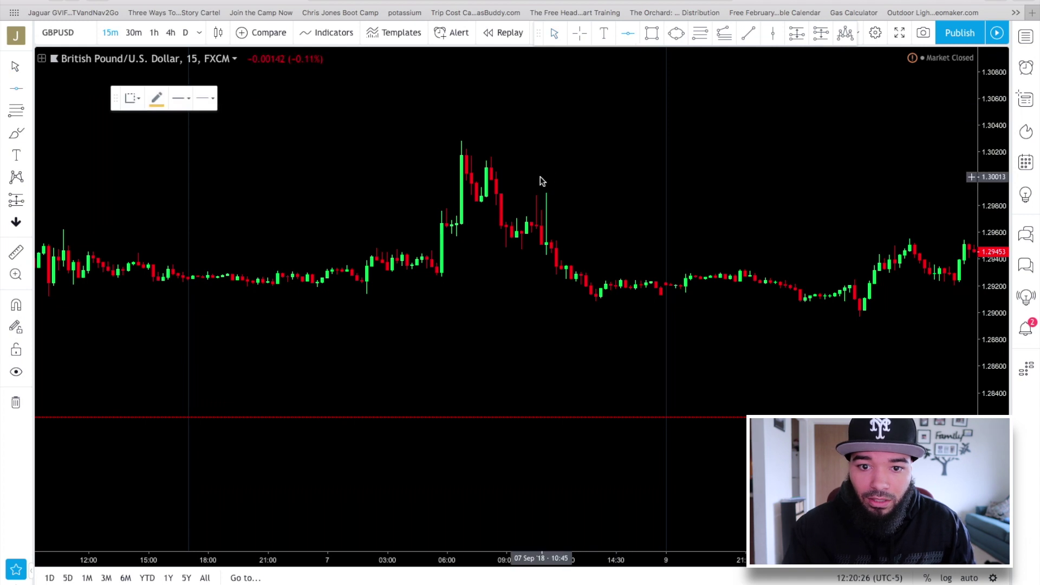
{"action": "left_click", "coordinate": [505, 200]}
{"action": "left_click_drag", "start_coordinate": [504, 200], "coordinate": [506, 203]}
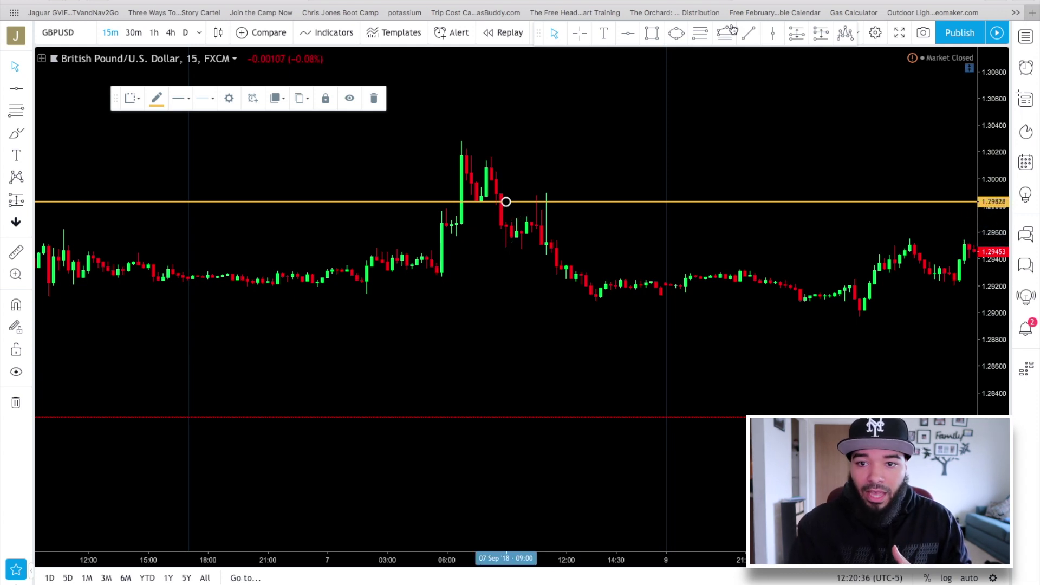
Mark the drop below the horizontal line with a small rectangle, move it to the retest candle, and delete it
{"action": "left_click", "coordinate": [652, 34]}
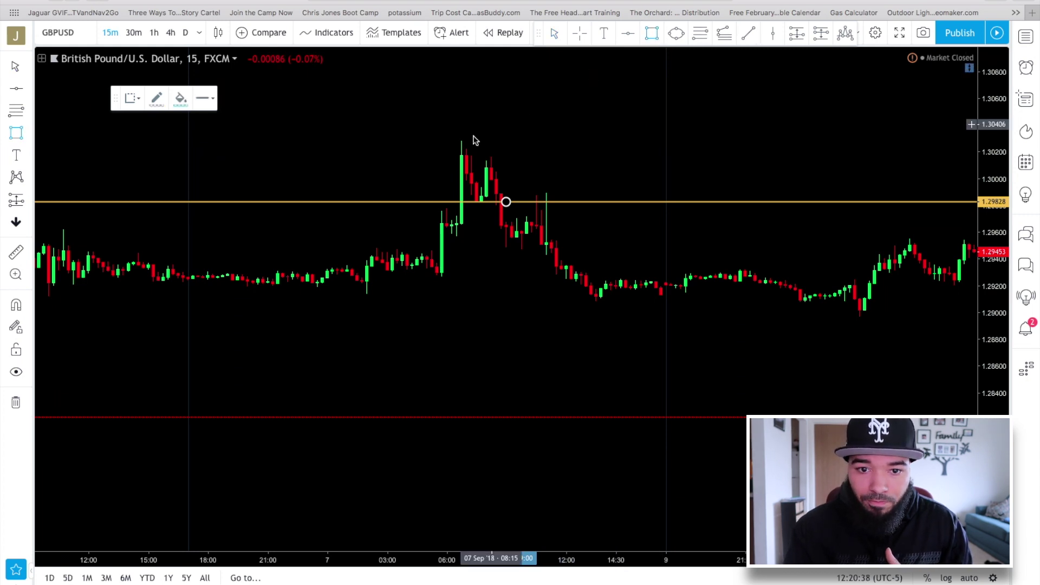
{"action": "mouse_move", "coordinate": [463, 152]}
{"action": "left_mouse_down"}
{"action": "mouse_move", "coordinate": [472, 203]}
{"action": "mouse_move", "coordinate": [499, 216]}
{"action": "mouse_move", "coordinate": [506, 247]}
{"action": "left_mouse_up"}
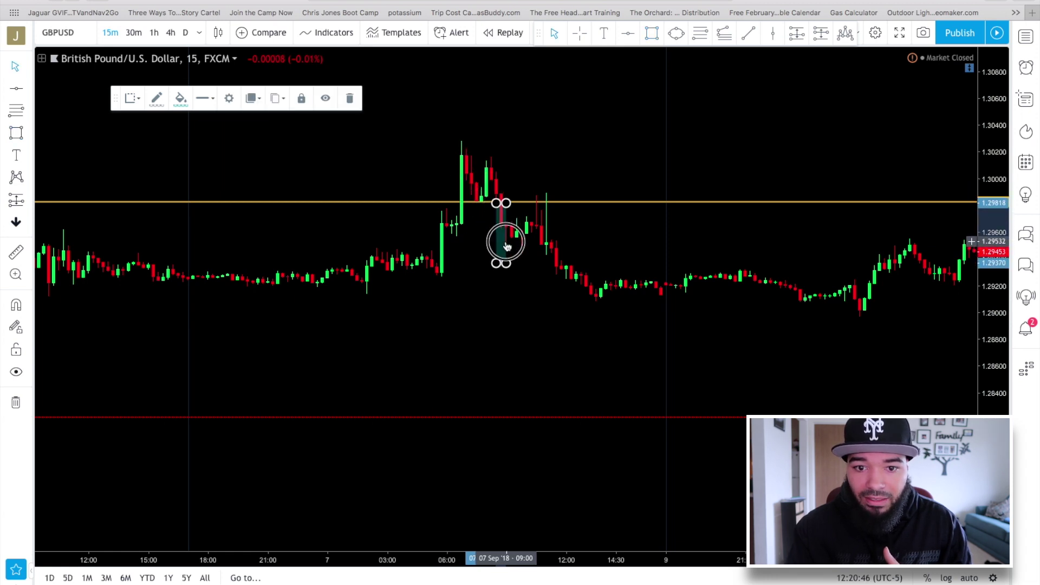
{"action": "mouse_move", "coordinate": [506, 247]}
{"action": "left_mouse_down"}
{"action": "mouse_move", "coordinate": [538, 232]}
{"action": "mouse_move", "coordinate": [556, 245]}
{"action": "left_mouse_up"}
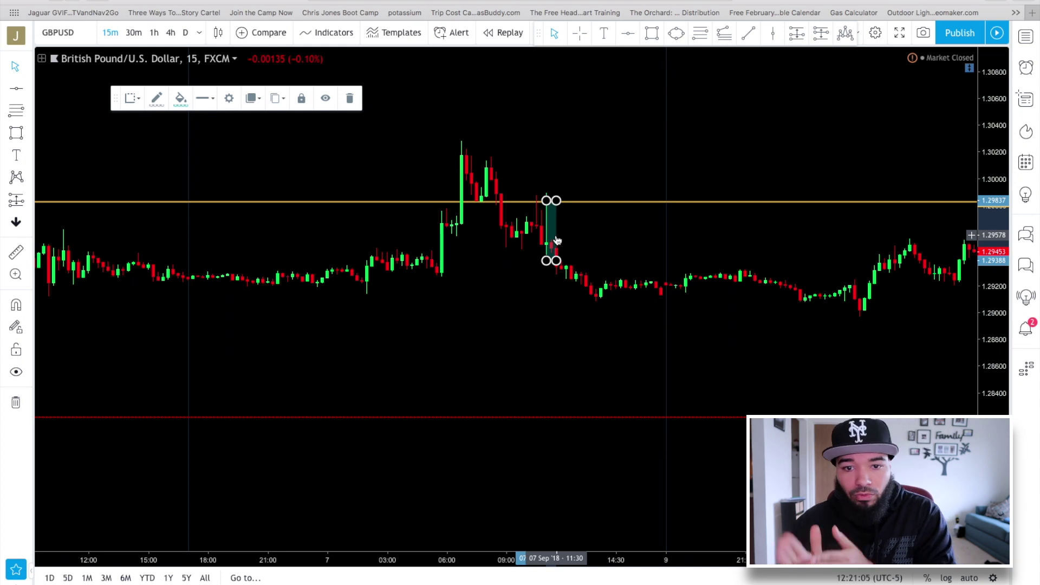
{"action": "key", "text": "Delete"}
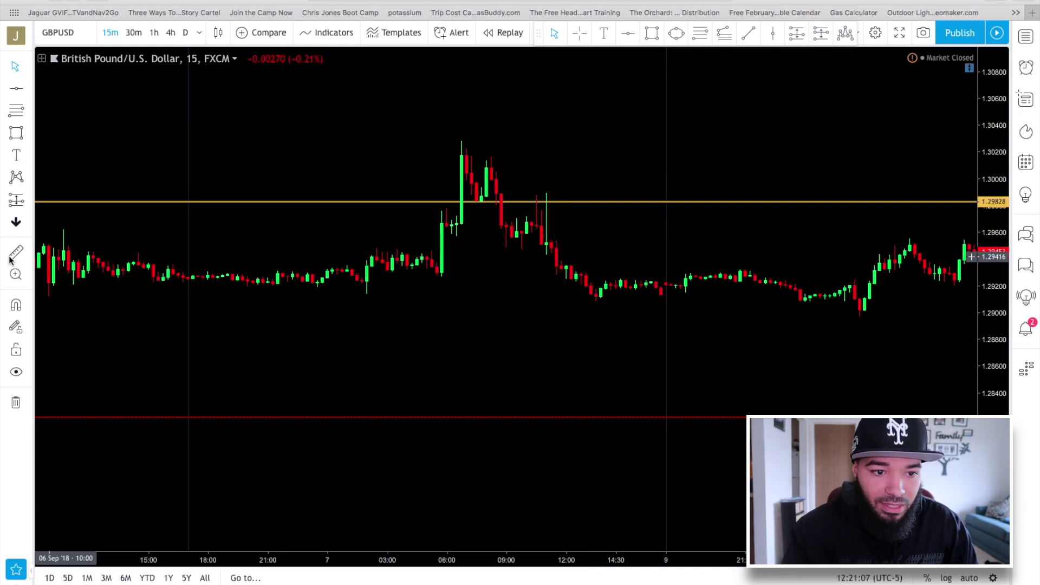
Measure the price drop from the horizontal line to the low of the candle that breaks below it
{"action": "left_click", "coordinate": [502, 202]}
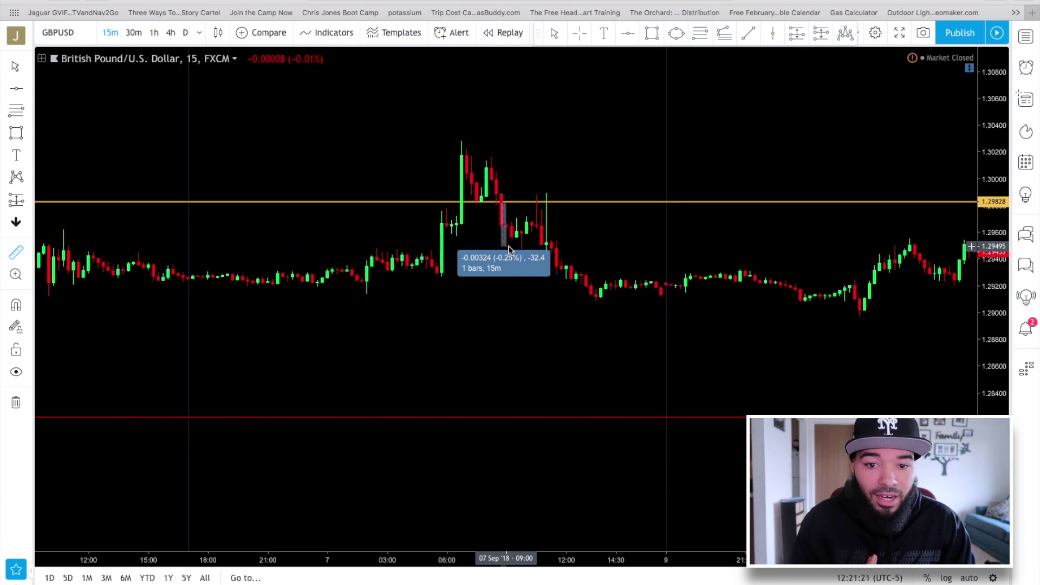
{"action": "left_click", "coordinate": [624, 213]}
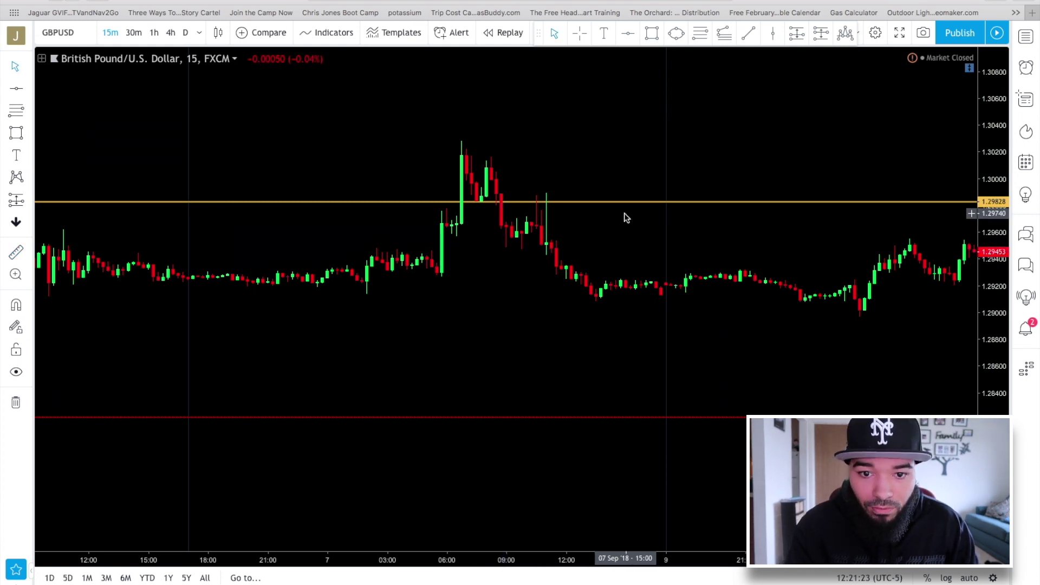
Draw a second horizontal line at the top of the 7 September peak, at about 1.3028
{"action": "scroll", "coordinate": [560, 252], "scroll_direction": "up", "scroll_amount": 2}
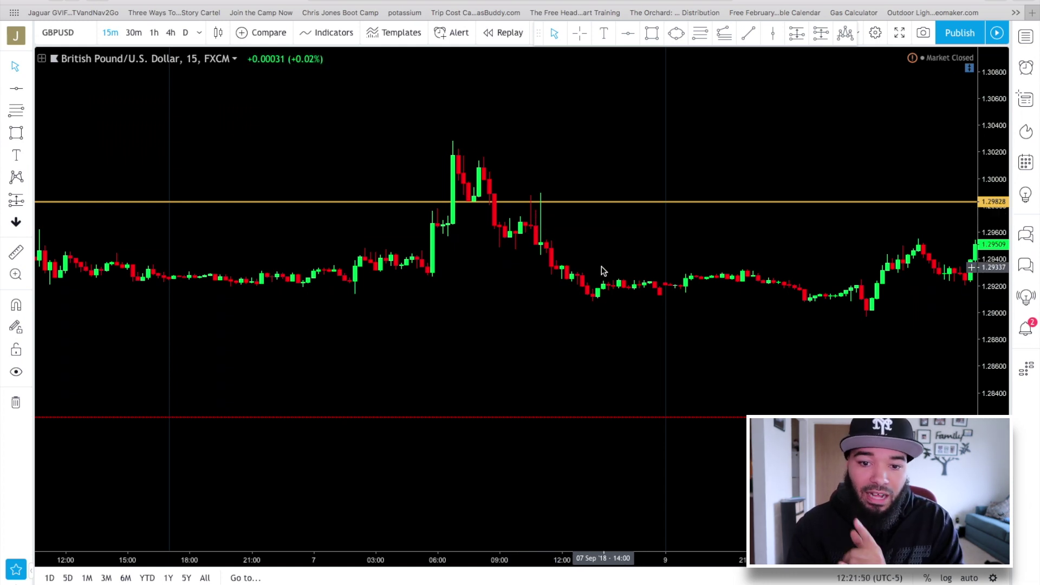
{"action": "left_click", "coordinate": [505, 203]}
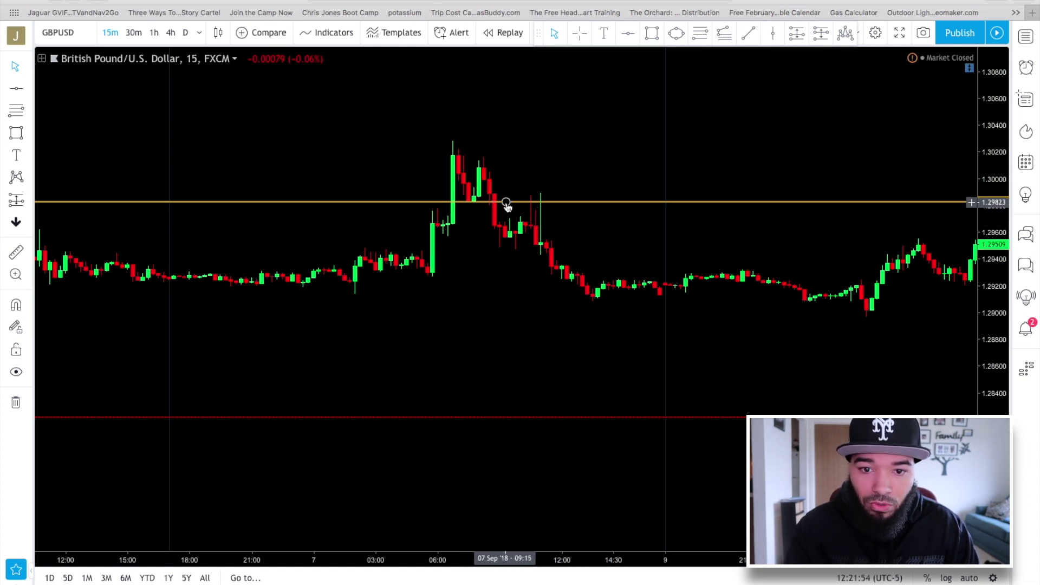
{"action": "left_click", "coordinate": [627, 33]}
{"action": "left_click", "coordinate": [506, 141]}
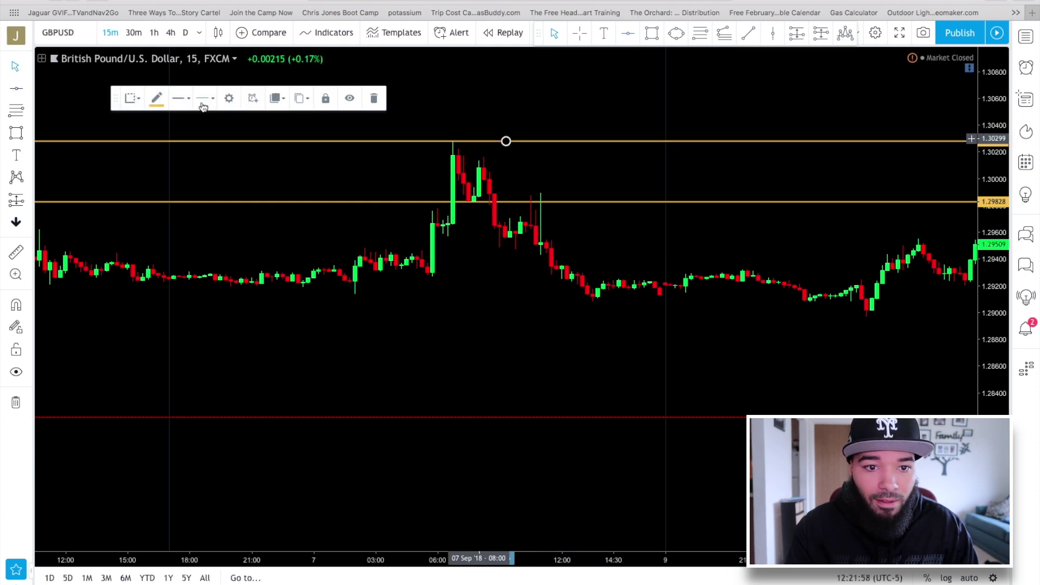
Format the upper horizontal line as a red line labelled STOP LOSS and raise it to about 1.3032
{"action": "left_click", "coordinate": [223, 108]}
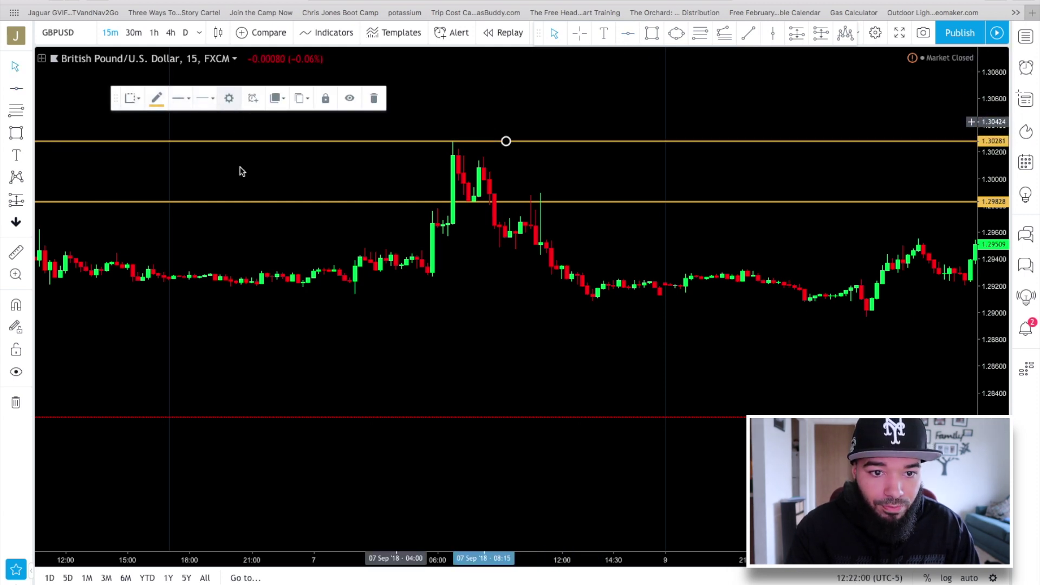
{"action": "left_click", "coordinate": [416, 446]}
{"action": "left_click", "coordinate": [422, 371]}
{"action": "left_click", "coordinate": [579, 444]}
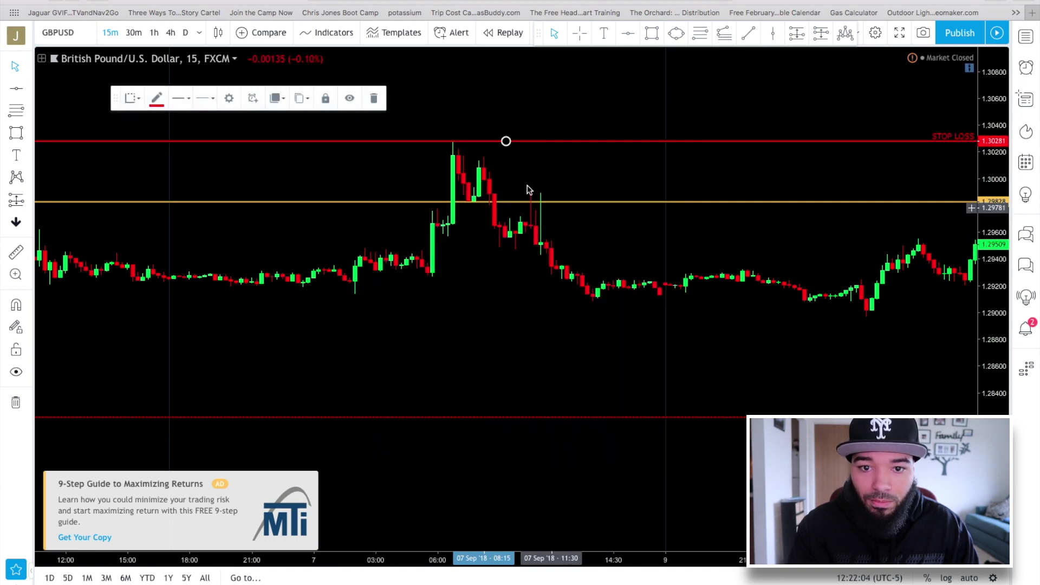
{"action": "left_click_drag", "start_coordinate": [506, 144], "coordinate": [506, 133]}
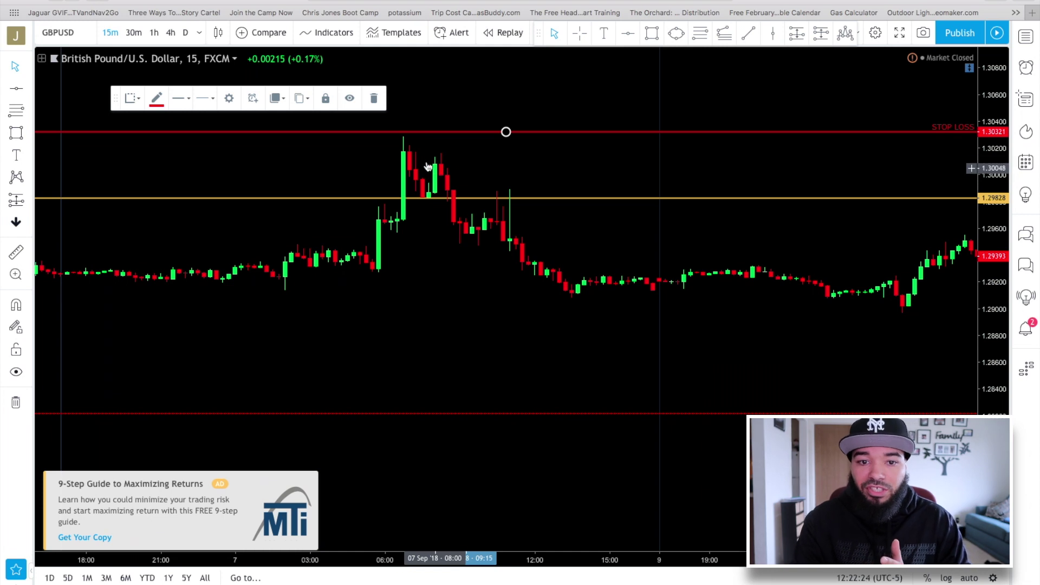
{"action": "left_click", "coordinate": [469, 163]}
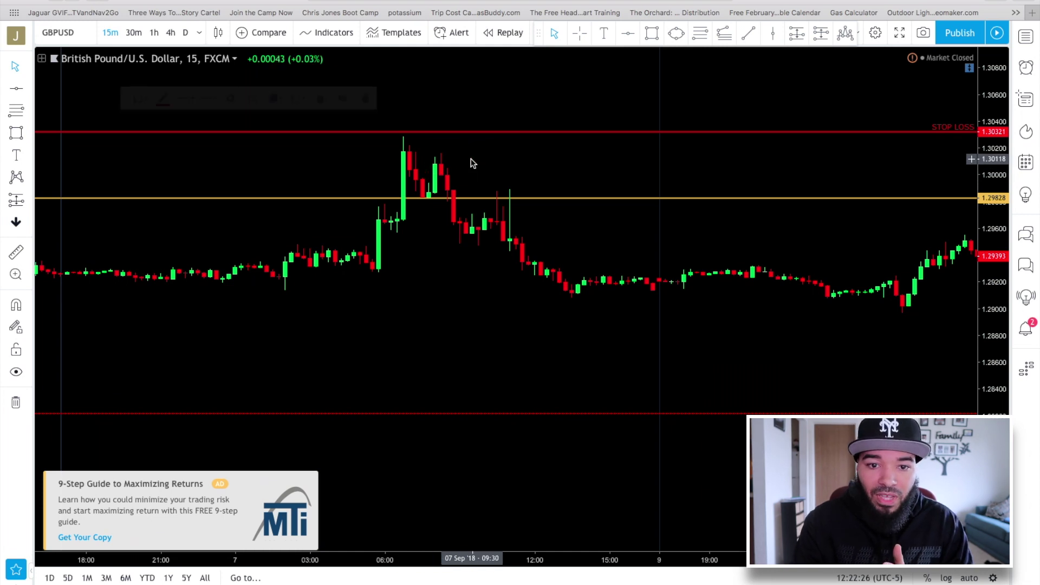
Draw a descending trend line above the 7 September peaks from about 1.3040 at 06:15 to about 1.2976 at 12:00
{"action": "left_click", "coordinate": [748, 33]}
{"action": "left_click", "coordinate": [391, 121]}
{"action": "left_click", "coordinate": [539, 213]}
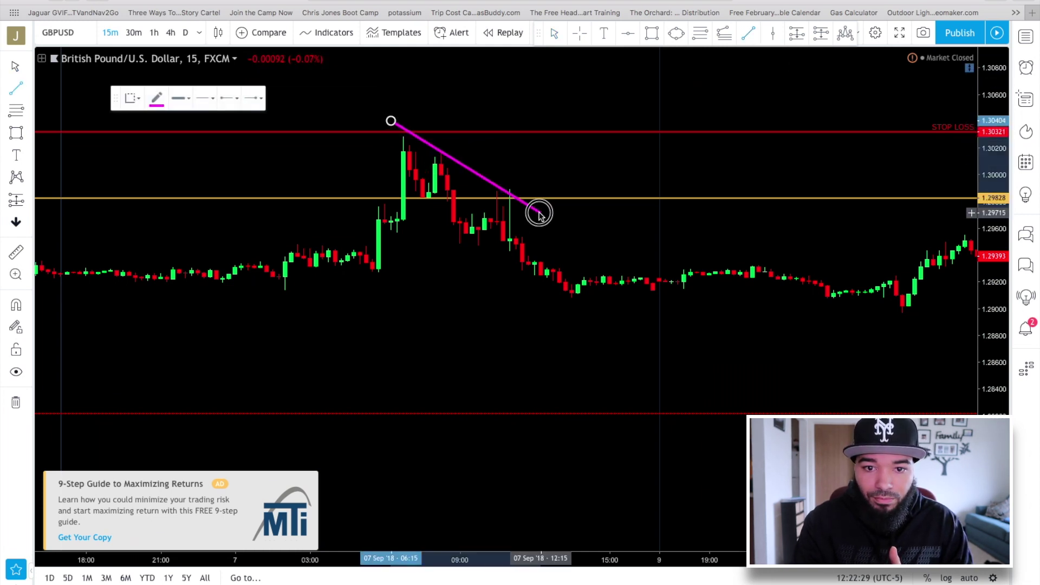
{"action": "left_click", "coordinate": [534, 206]}
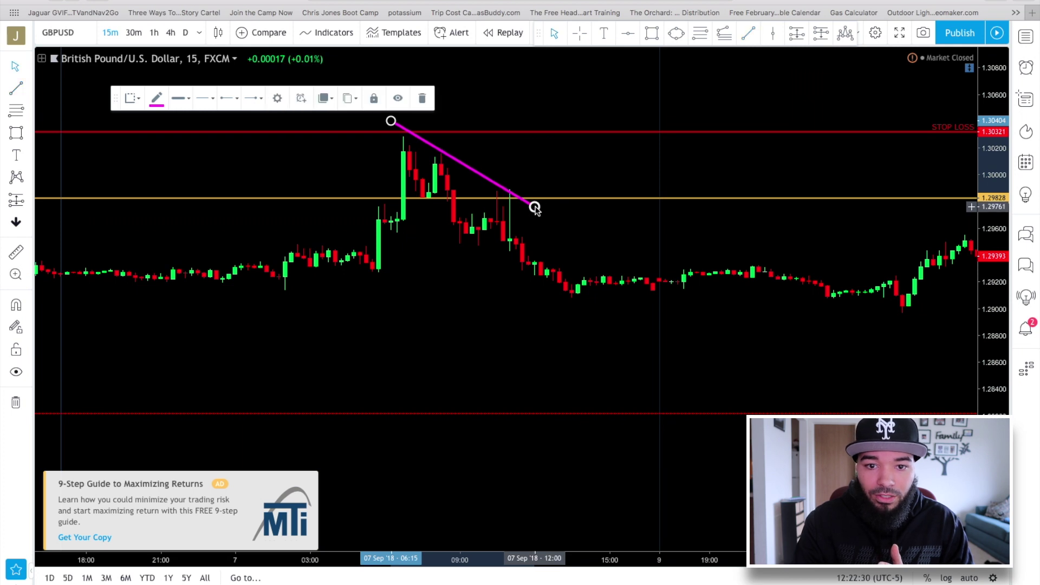
{"action": "left_click", "coordinate": [520, 153]}
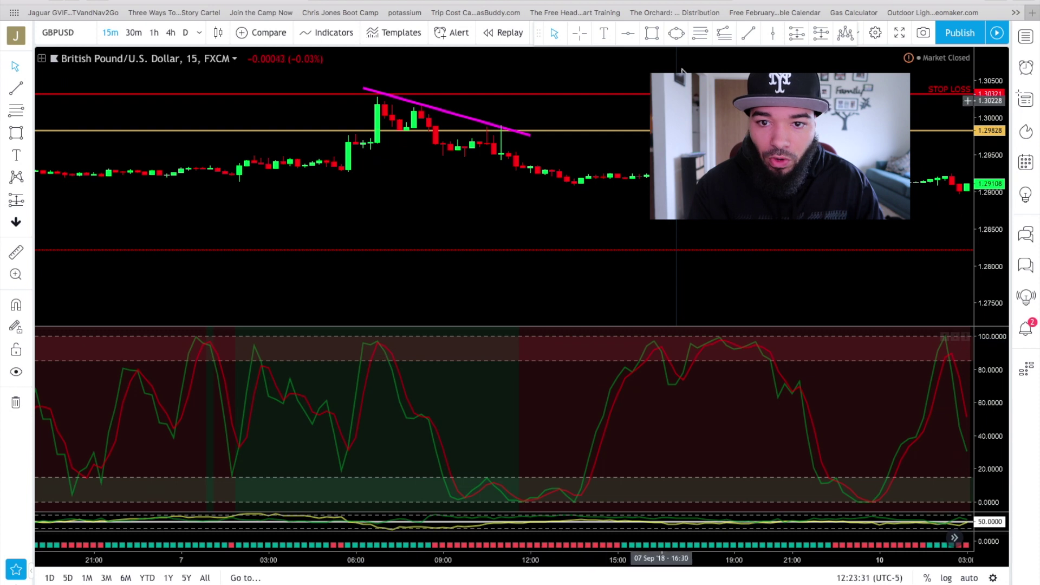
Use the crosshair cursor to compare the 7 September price peak with the stochastic indicator below it
{"action": "left_click", "coordinate": [580, 34]}
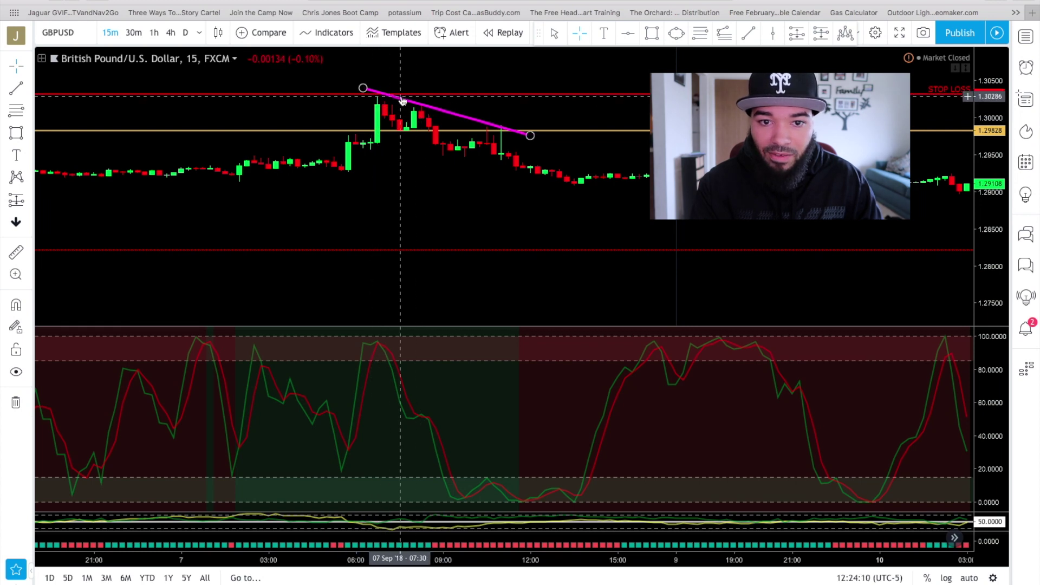
{"action": "scroll", "coordinate": [418, 112], "scroll_direction": "down", "scroll_amount": 3}
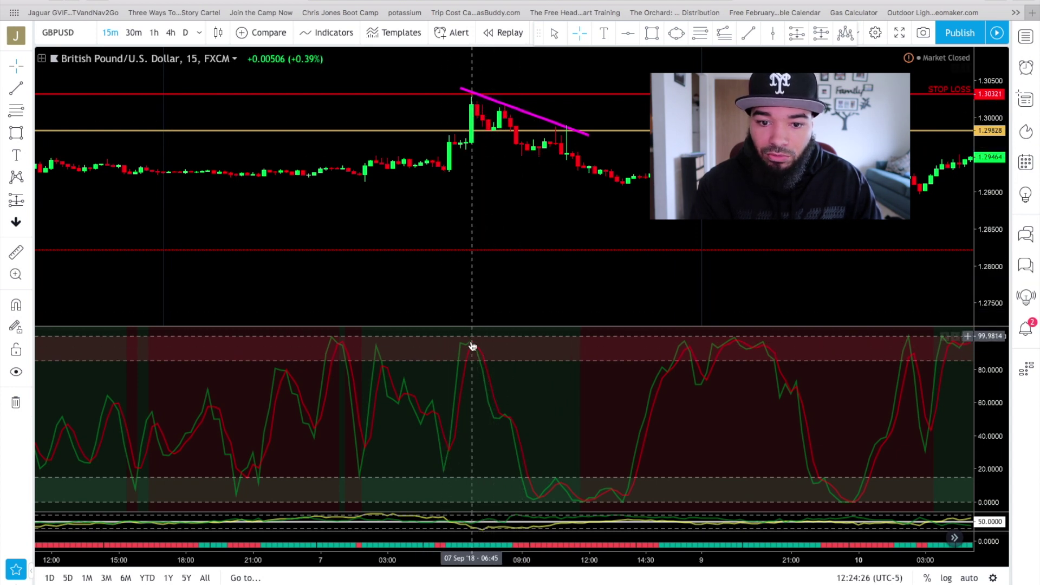
Start an alert on the Martin Stochastic indicator with the Trade Available condition, triggering once per bar close
{"action": "right_click", "coordinate": [512, 422]}
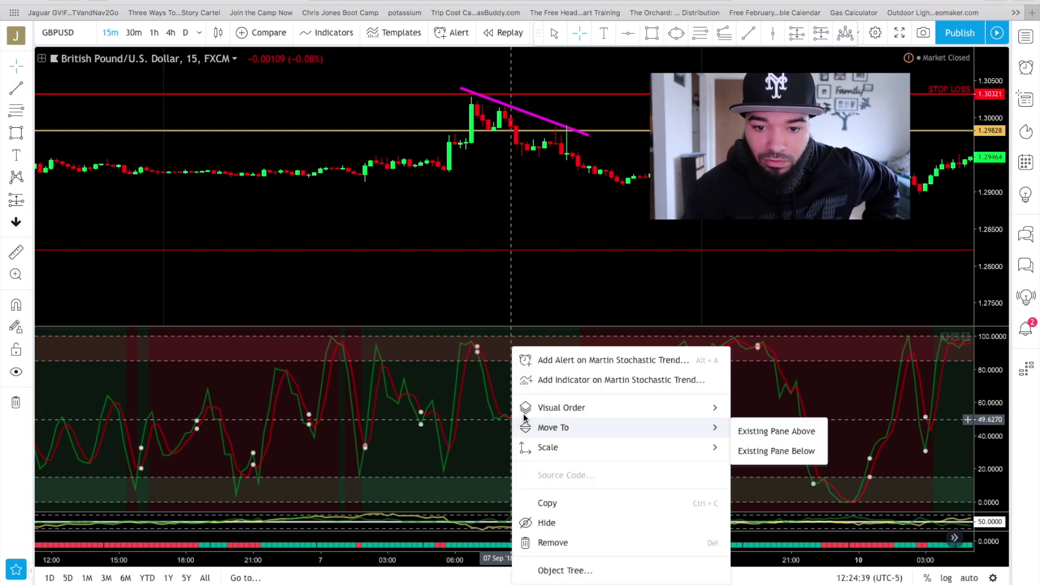
{"action": "left_click", "coordinate": [567, 361]}
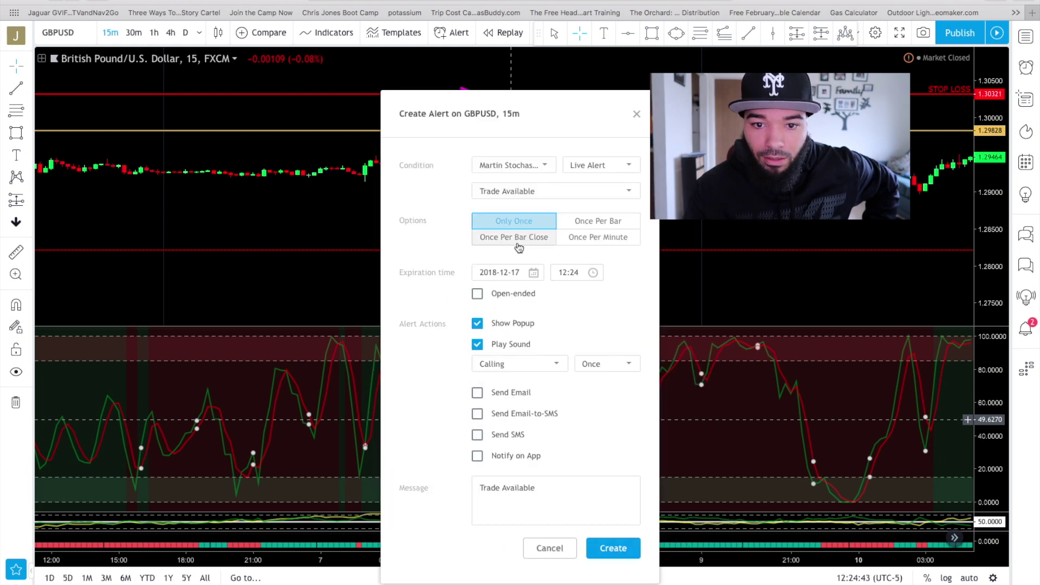
{"action": "left_click", "coordinate": [508, 244]}
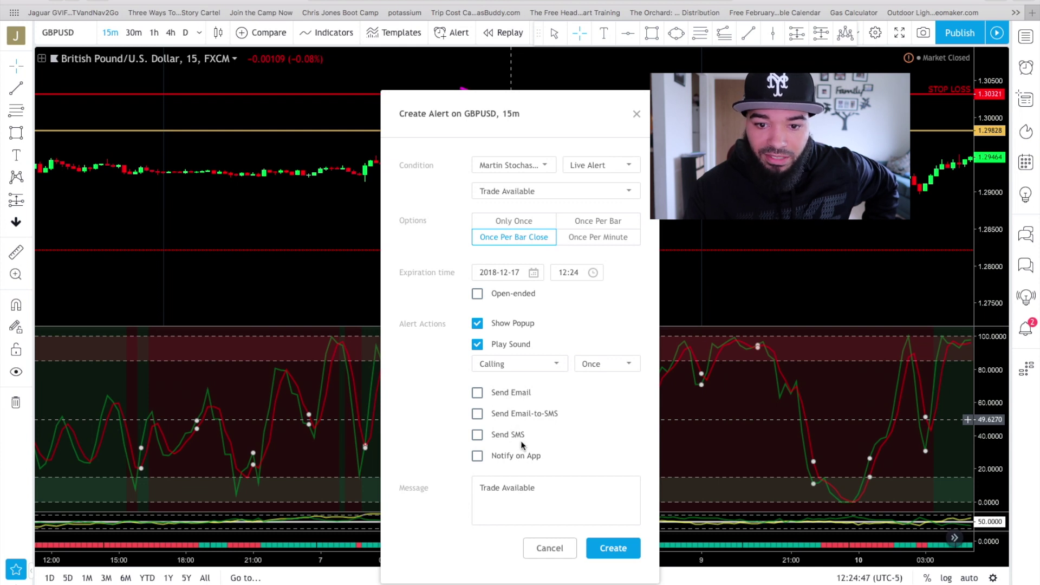
{"action": "left_click", "coordinate": [534, 196]}
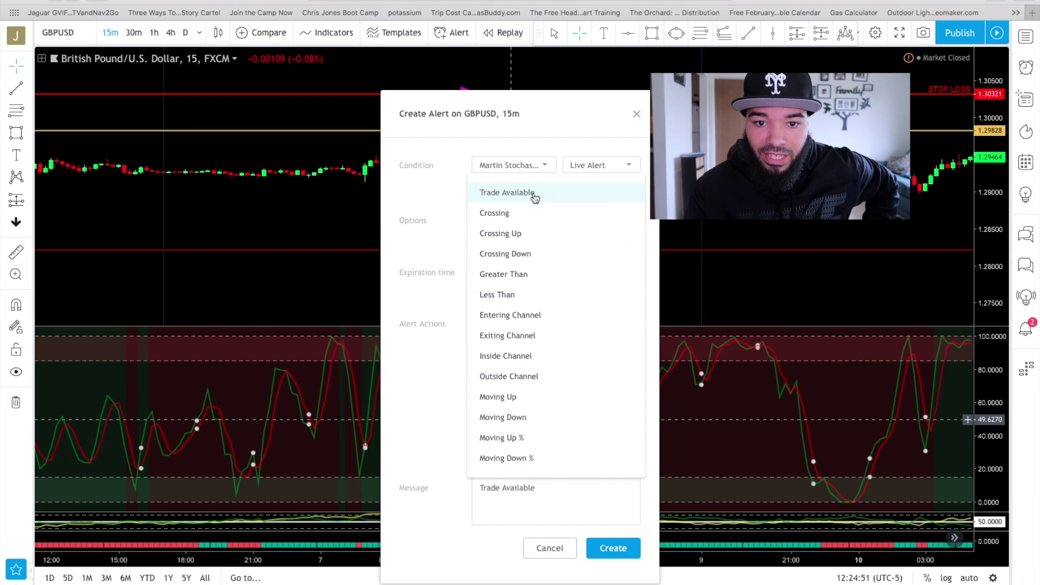
{"action": "left_click", "coordinate": [512, 193]}
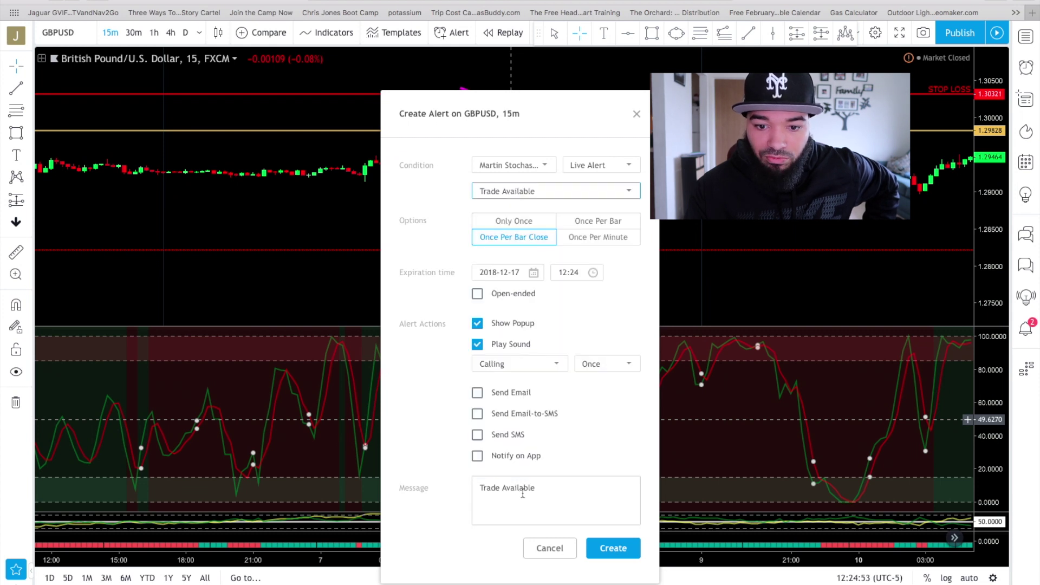
Review the alert's sound repeat choices, preview the Calling sound and cancel the alert
{"action": "left_click", "coordinate": [633, 367]}
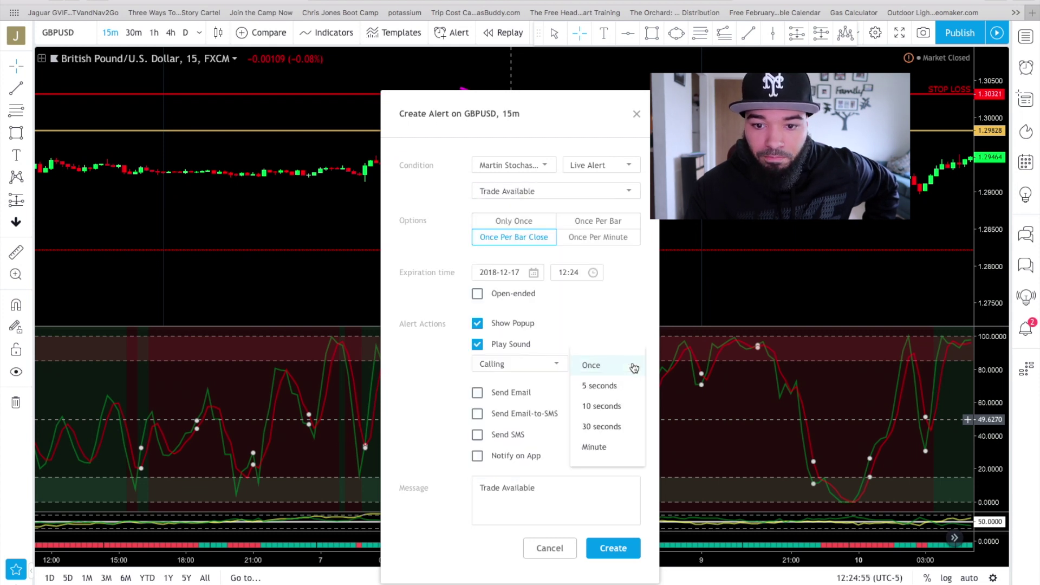
{"action": "left_click", "coordinate": [516, 362]}
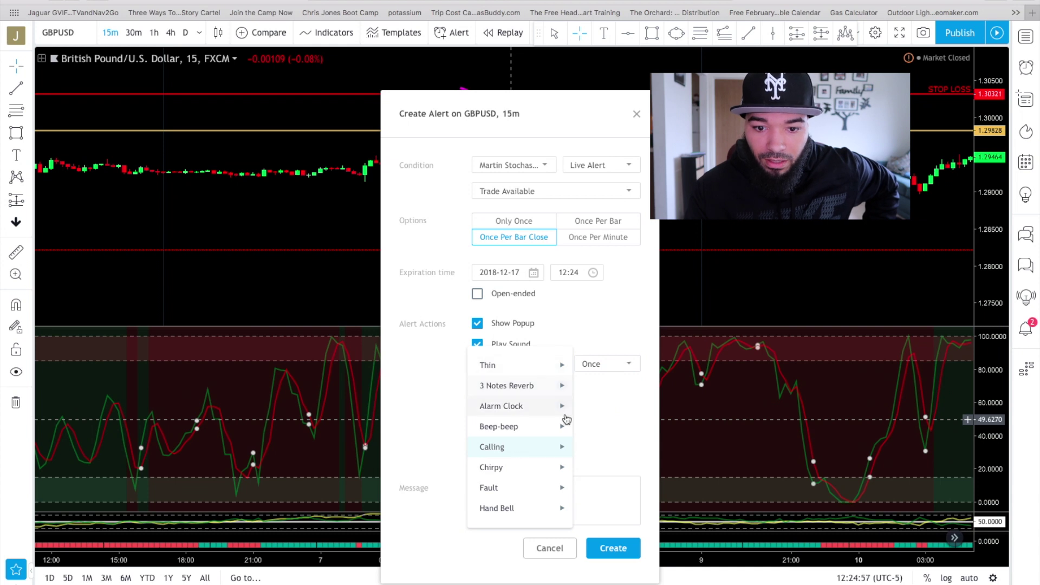
{"action": "left_click", "coordinate": [562, 448]}
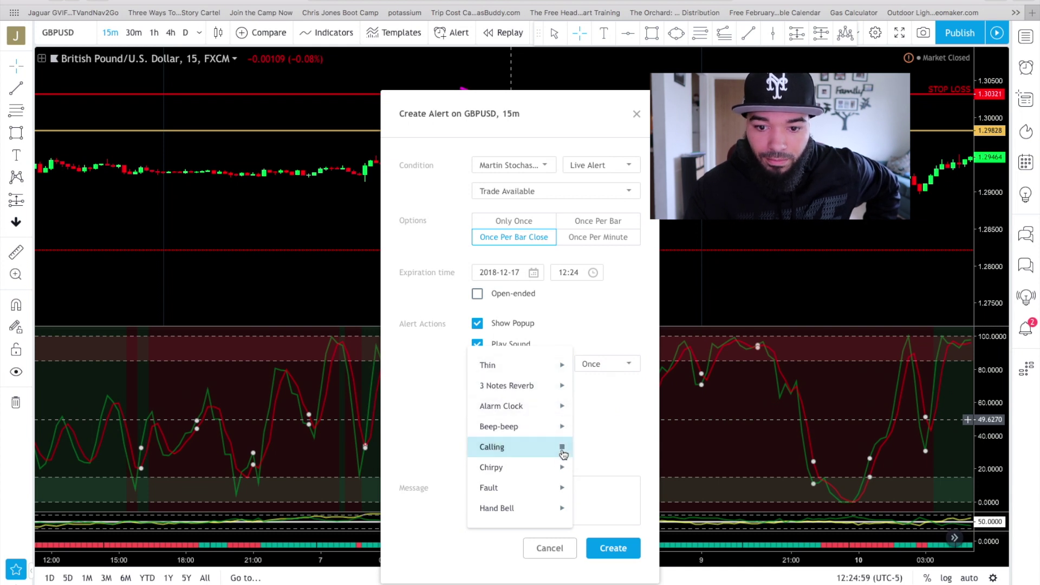
{"action": "key", "text": "XF86AudioRaiseVolume"}
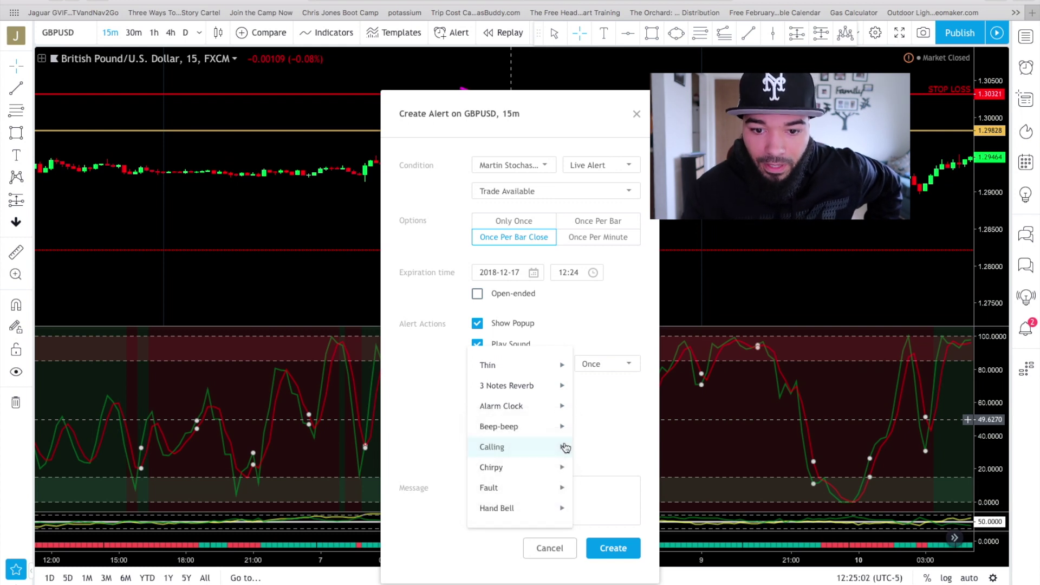
{"action": "left_click", "coordinate": [615, 445]}
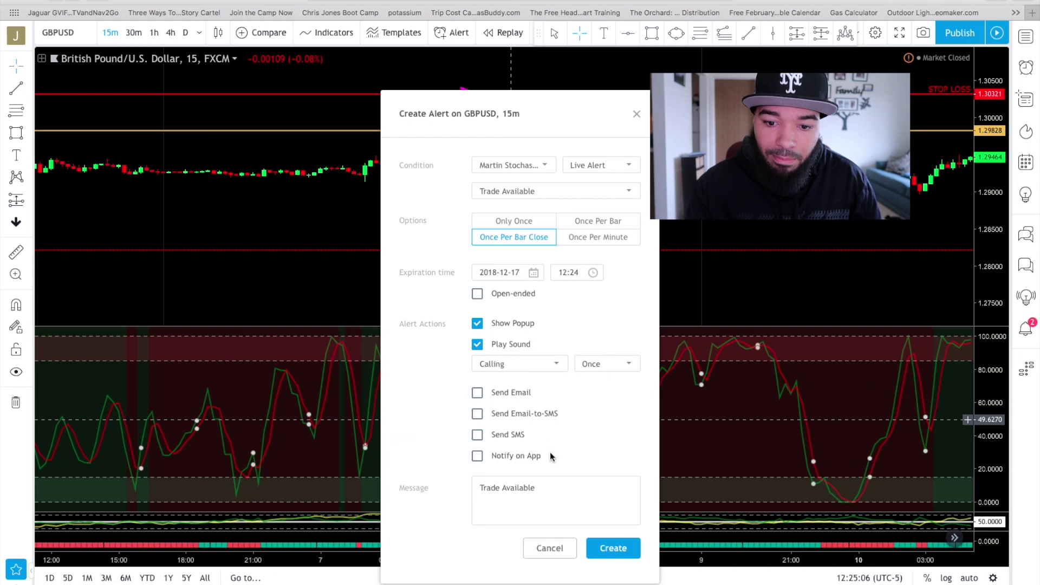
{"action": "left_click", "coordinate": [548, 547]}
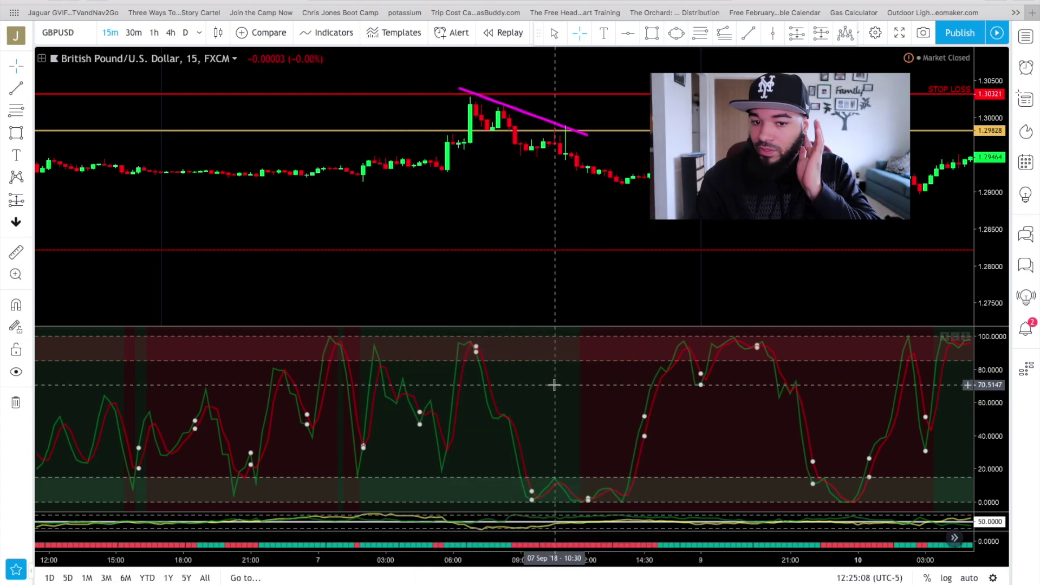
Examine the stochastic crossover and the price movement from the 7 September peak to the retest of the yellow line
{"action": "scroll", "coordinate": [553, 385], "scroll_direction": "up", "scroll_amount": 2}
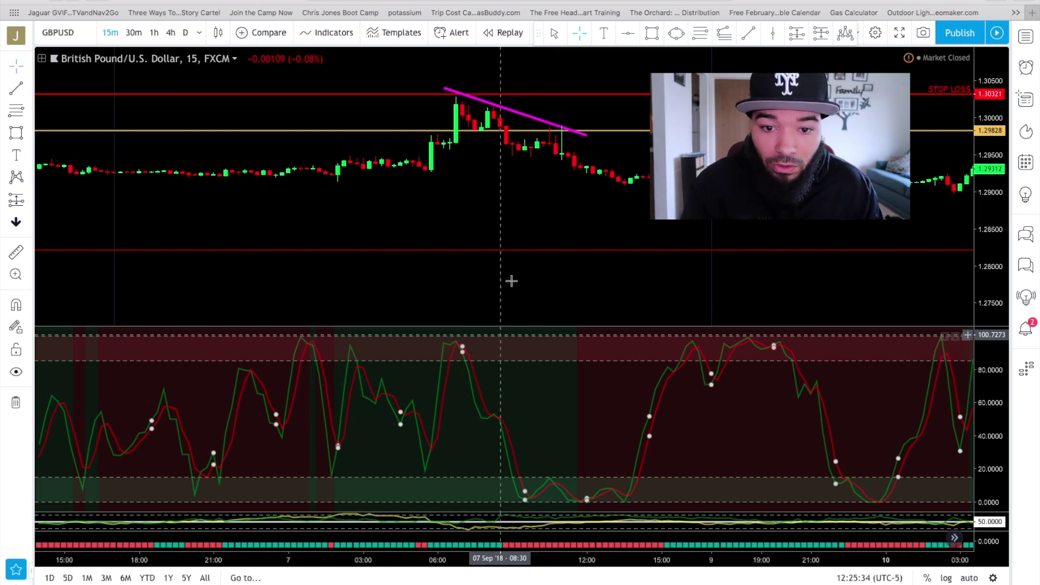
{"action": "scroll", "coordinate": [511, 279], "scroll_direction": "right", "scroll_amount": 5}
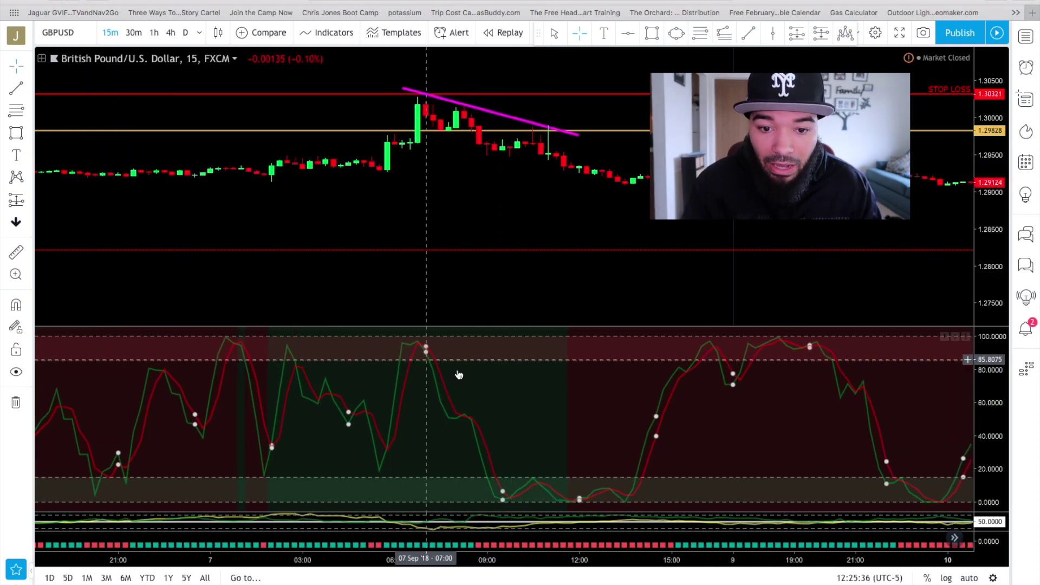
{"action": "scroll", "coordinate": [536, 266], "scroll_direction": "up", "scroll_amount": 1}
{"action": "scroll", "coordinate": [520, 271], "scroll_direction": "up", "scroll_amount": 1}
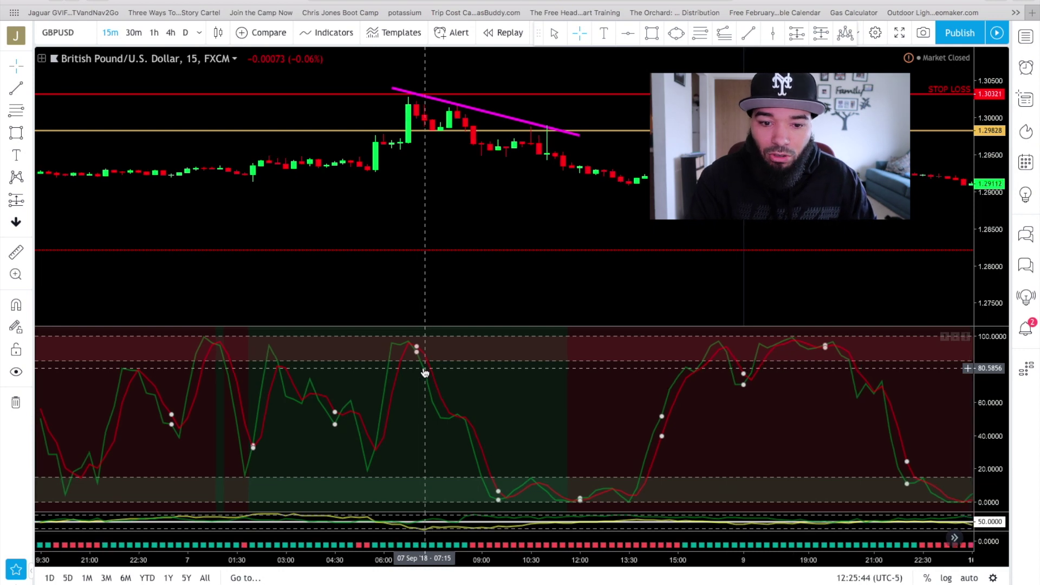
{"action": "scroll", "coordinate": [698, 375], "scroll_direction": "down", "scroll_amount": 5}
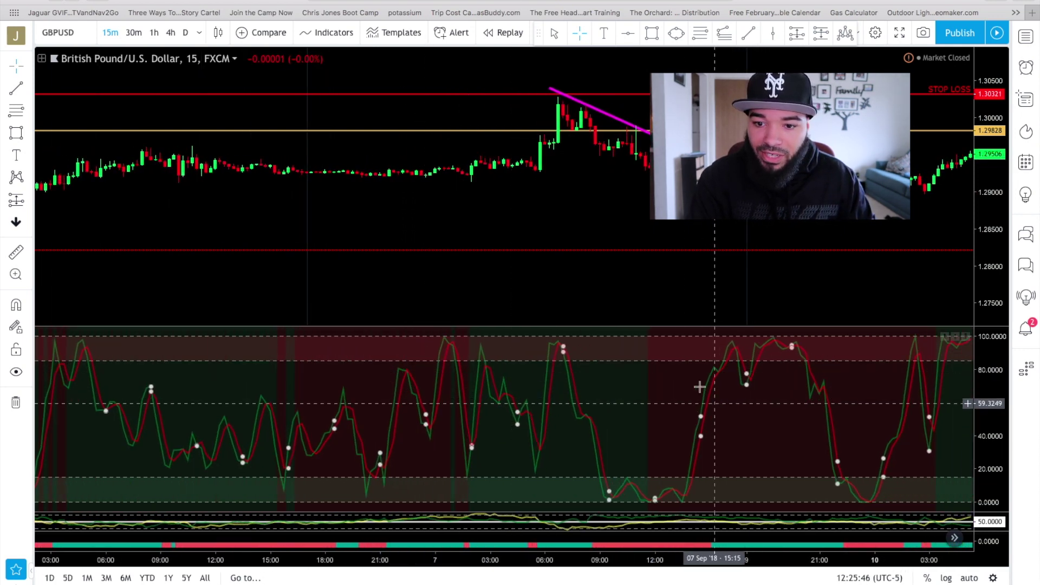
{"action": "scroll", "coordinate": [780, 385], "scroll_direction": "right", "scroll_amount": 5}
{"action": "scroll", "coordinate": [775, 411], "scroll_direction": "right", "scroll_amount": 1}
{"action": "scroll", "coordinate": [529, 432], "scroll_direction": "up", "scroll_amount": 5}
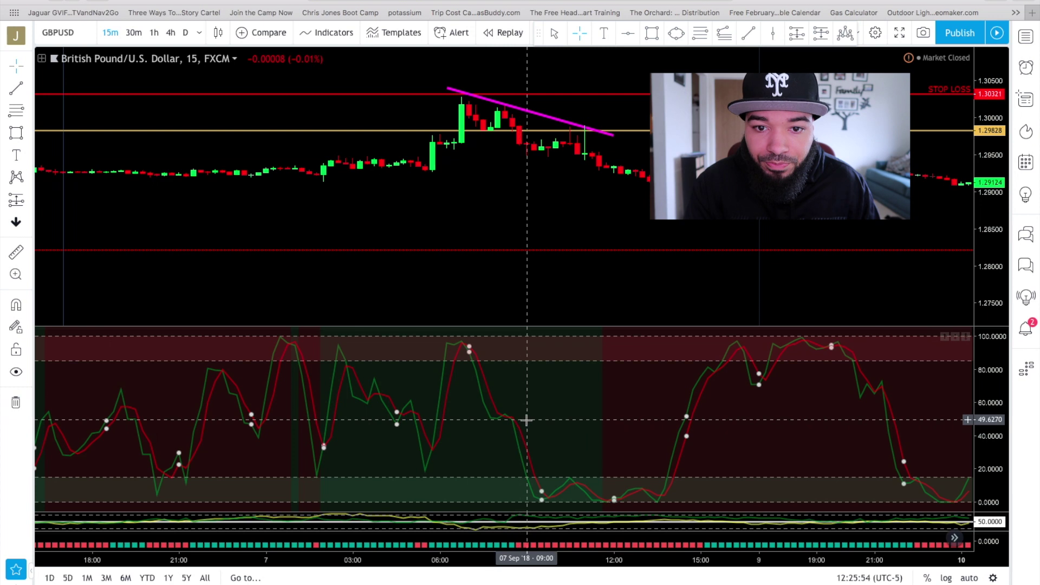
{"action": "scroll", "coordinate": [526, 420], "scroll_direction": "up", "scroll_amount": 1}
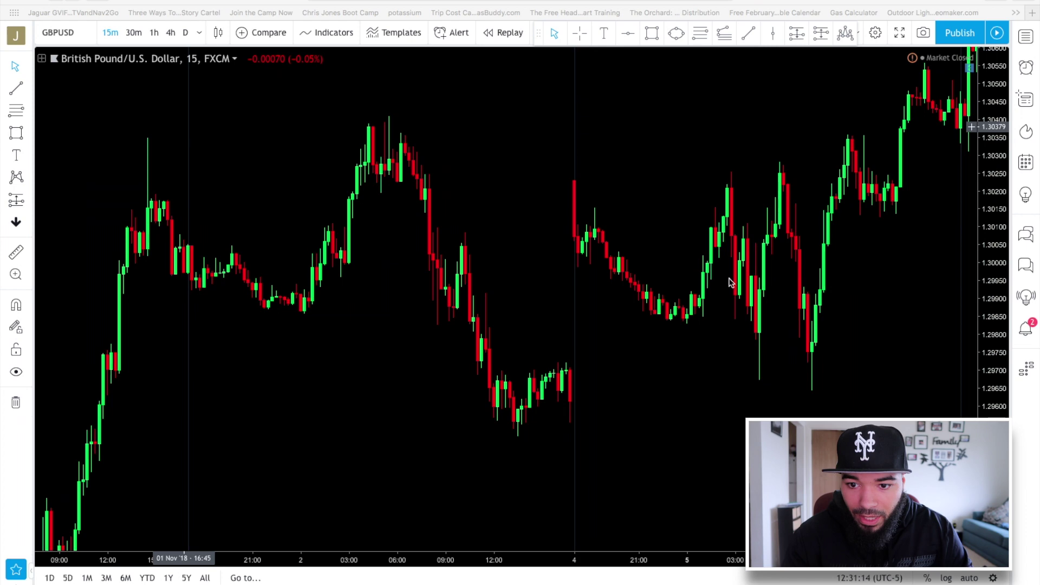
Draw a rectangle over the 5 November double bottom, from about 1.3025 down to about 1.2961
{"action": "left_click", "coordinate": [809, 373]}
{"action": "left_click_drag", "start_coordinate": [809, 373], "coordinate": [642, 83]}
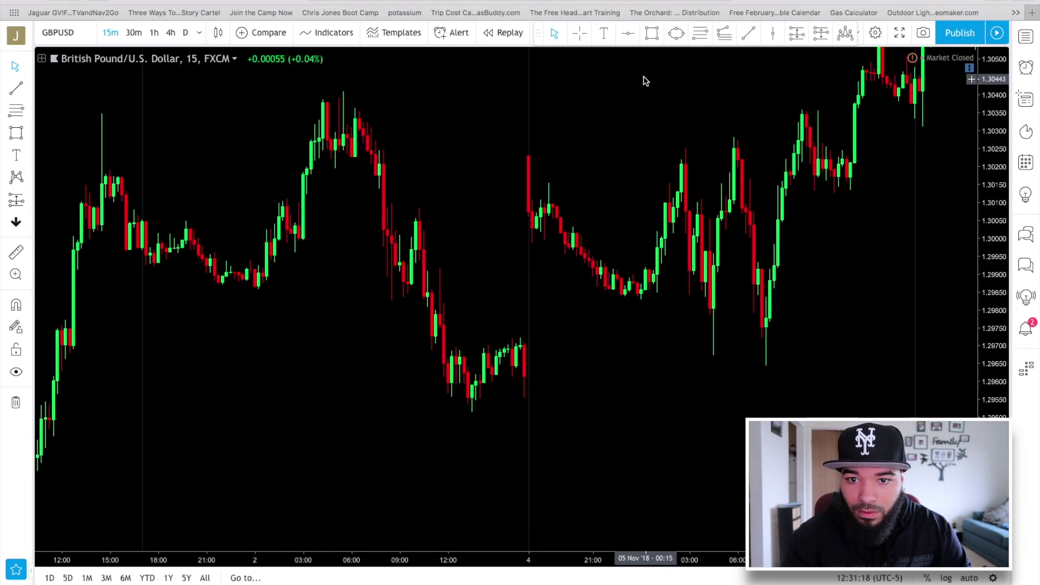
{"action": "left_click", "coordinate": [654, 32]}
{"action": "left_click", "coordinate": [662, 149]}
{"action": "left_click", "coordinate": [809, 377]}
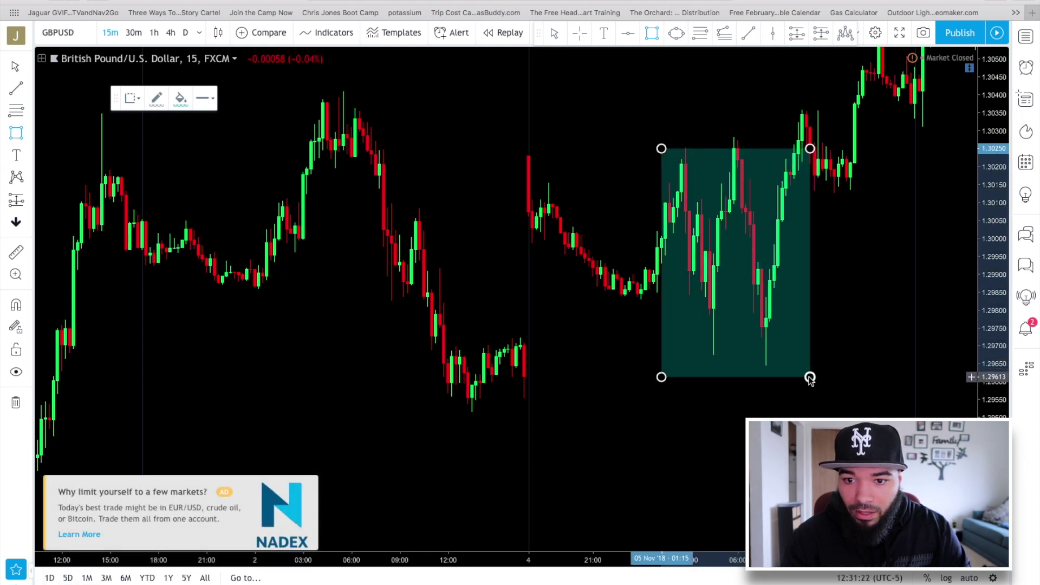
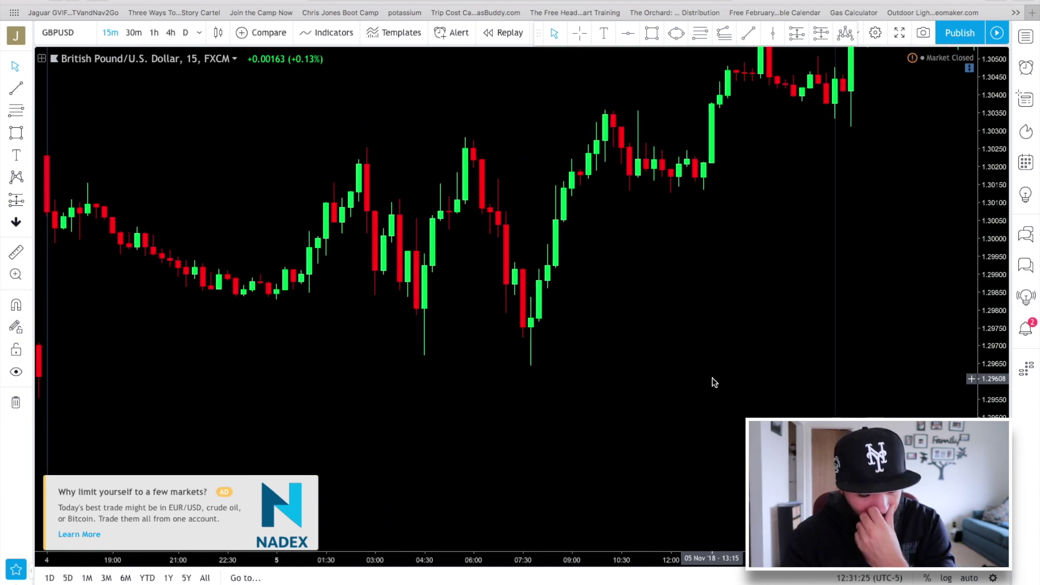
Draw a horizontal line under the two 5 November lows, at about 1.2967
{"action": "scroll", "coordinate": [710, 372], "scroll_direction": "down", "scroll_amount": 2}
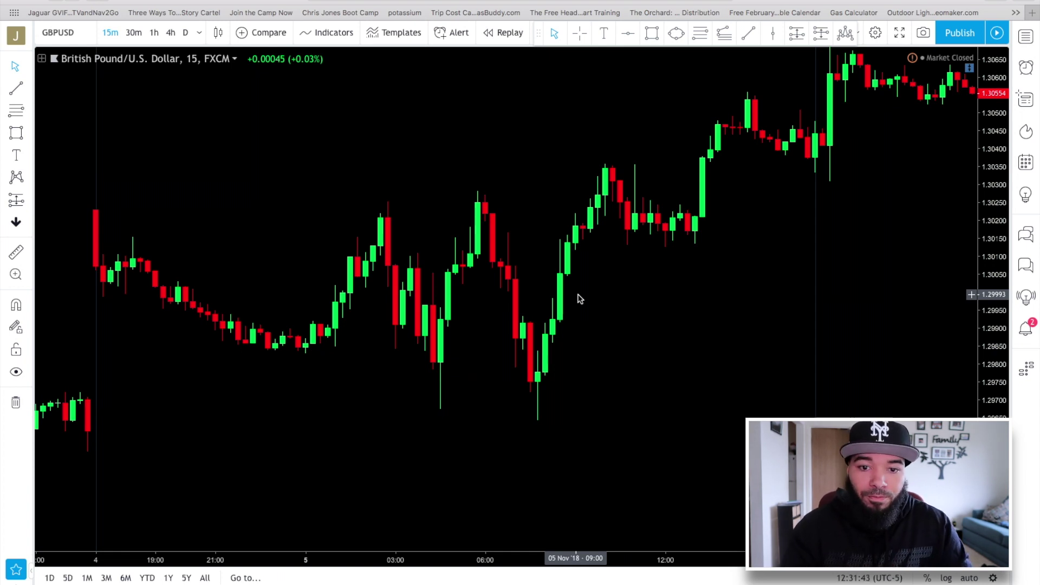
{"action": "scroll", "coordinate": [579, 299], "scroll_direction": "down", "scroll_amount": 3}
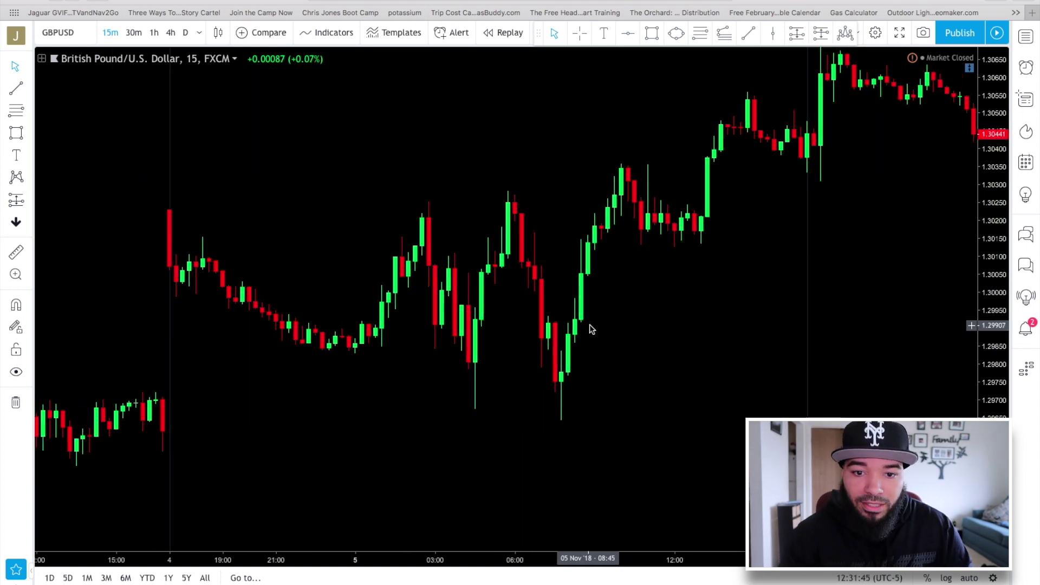
{"action": "scroll", "coordinate": [590, 328], "scroll_direction": "up", "scroll_amount": 1}
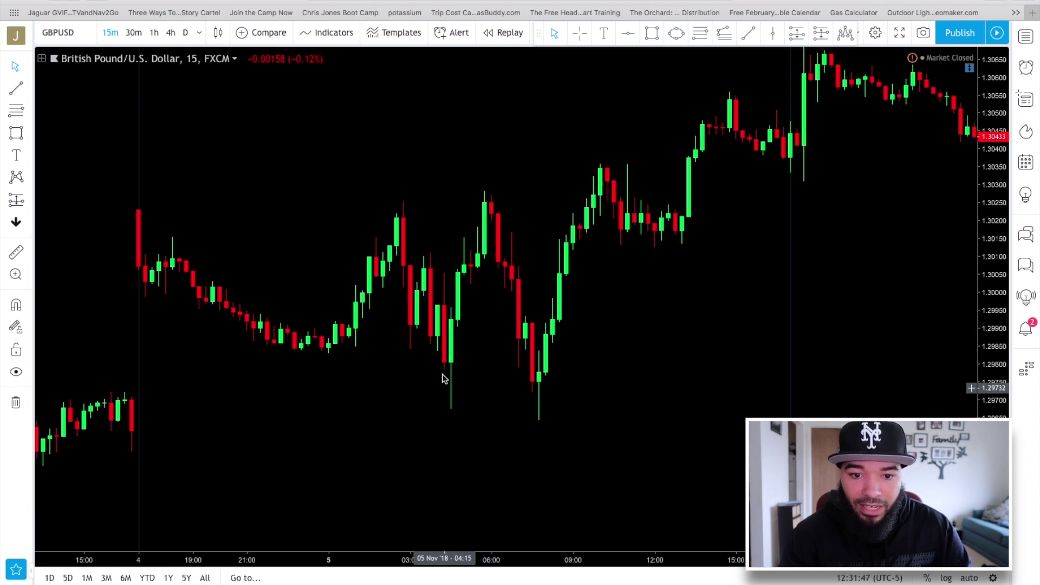
{"action": "left_click", "coordinate": [627, 33]}
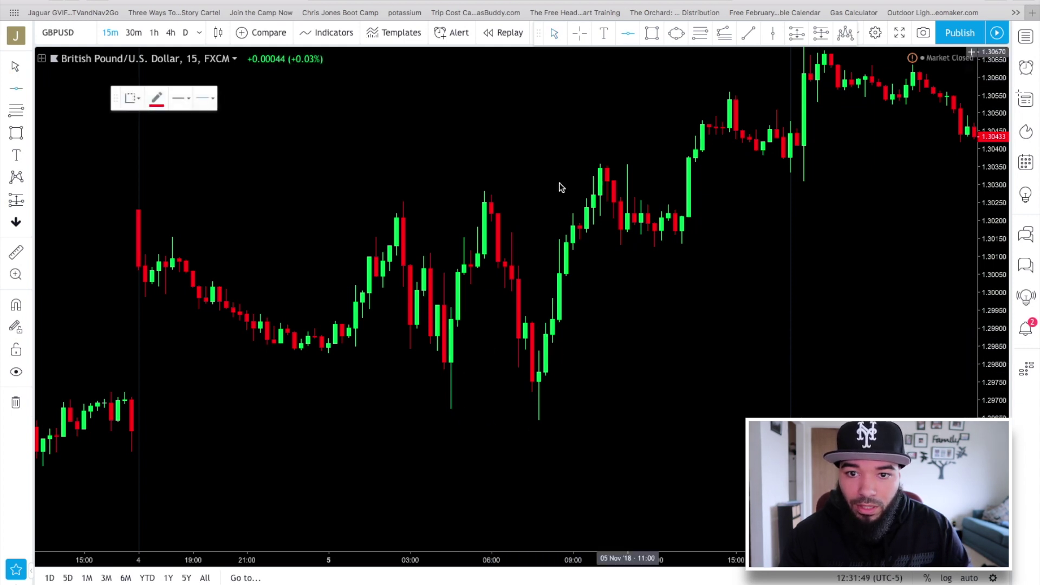
{"action": "left_click", "coordinate": [506, 412]}
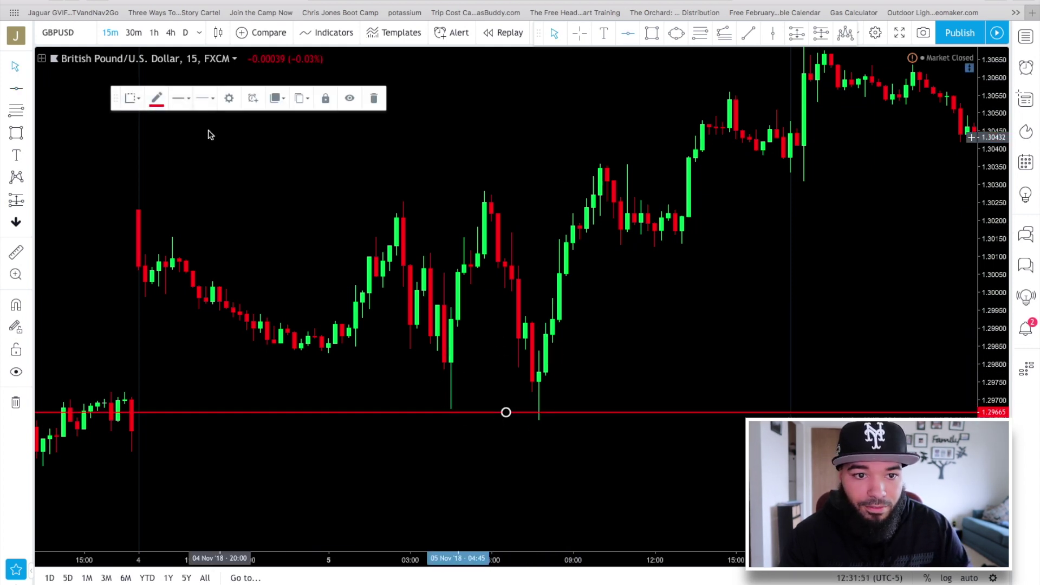
Format the horizontal line under the lows as magenta with the thickest width and lower it to about 1.2965
{"action": "left_click", "coordinate": [156, 102]}
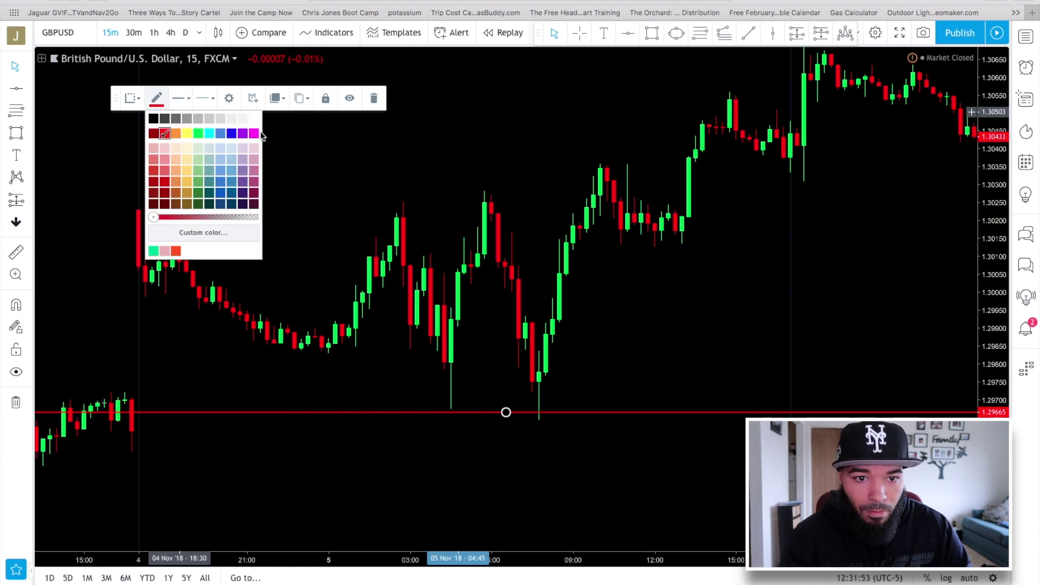
{"action": "left_click", "coordinate": [249, 131]}
{"action": "left_click", "coordinate": [186, 97]}
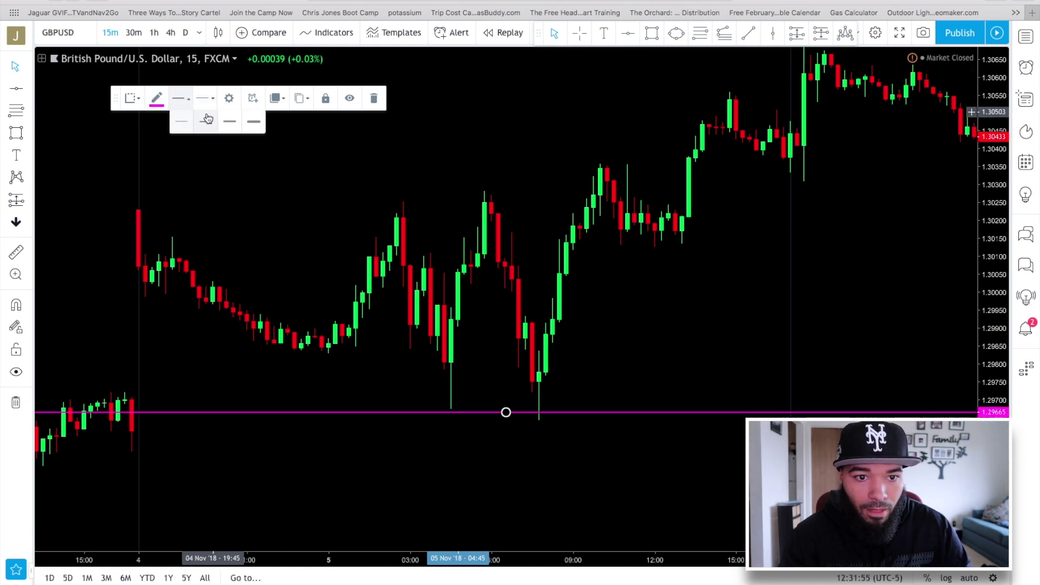
{"action": "left_click", "coordinate": [253, 123]}
{"action": "mouse_move", "coordinate": [504, 412]}
{"action": "left_mouse_down"}
{"action": "mouse_move", "coordinate": [501, 376]}
{"action": "mouse_move", "coordinate": [506, 417]}
{"action": "left_mouse_up"}
{"action": "scroll", "coordinate": [470, 421], "scroll_direction": "down", "scroll_amount": 2}
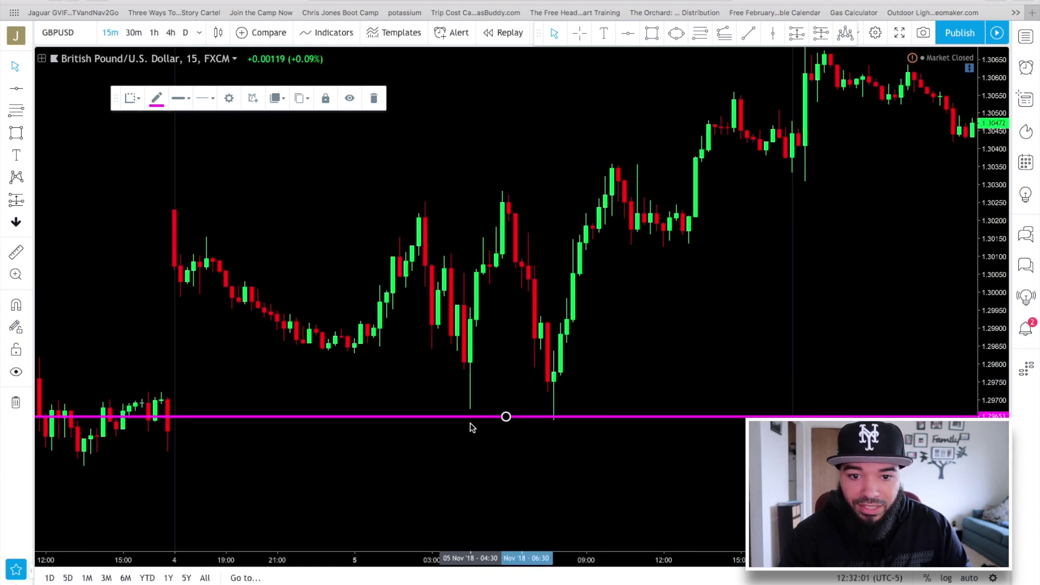
{"action": "scroll", "coordinate": [472, 422], "scroll_direction": "up", "scroll_amount": 2}
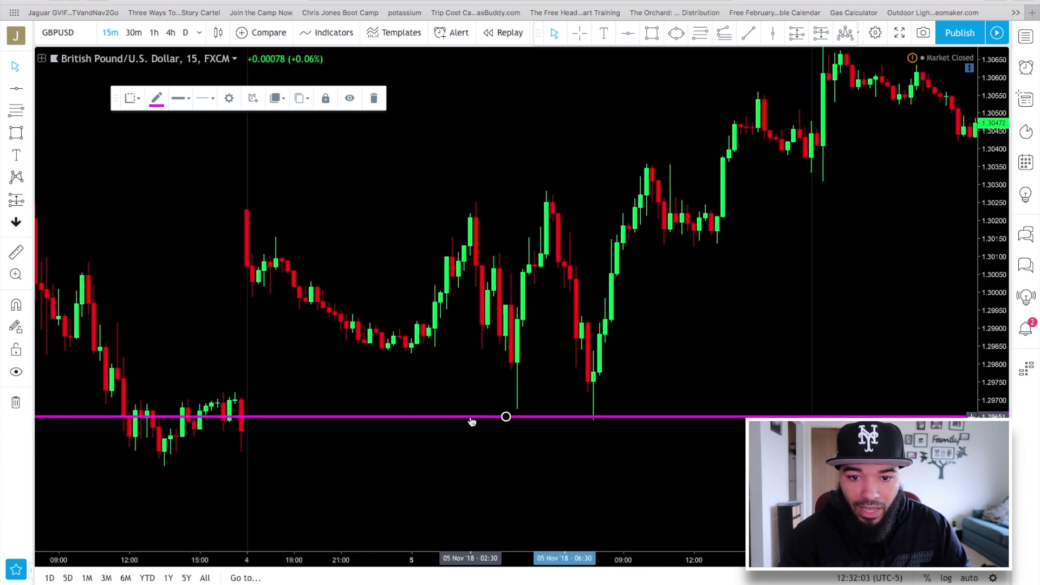
{"action": "scroll", "coordinate": [470, 420], "scroll_direction": "down", "scroll_amount": 2}
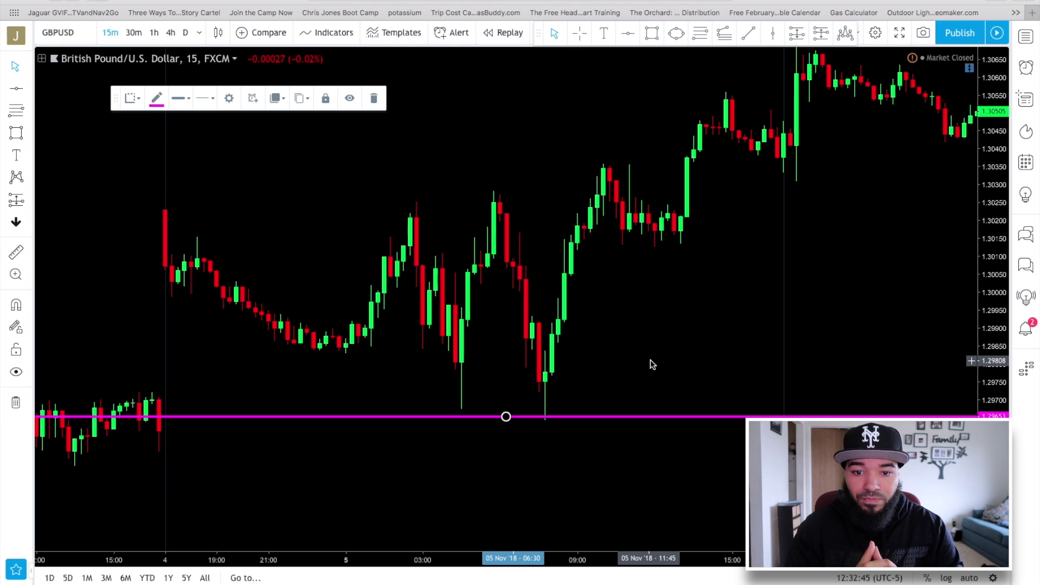
{"action": "scroll", "coordinate": [652, 364], "scroll_direction": "down", "scroll_amount": 1}
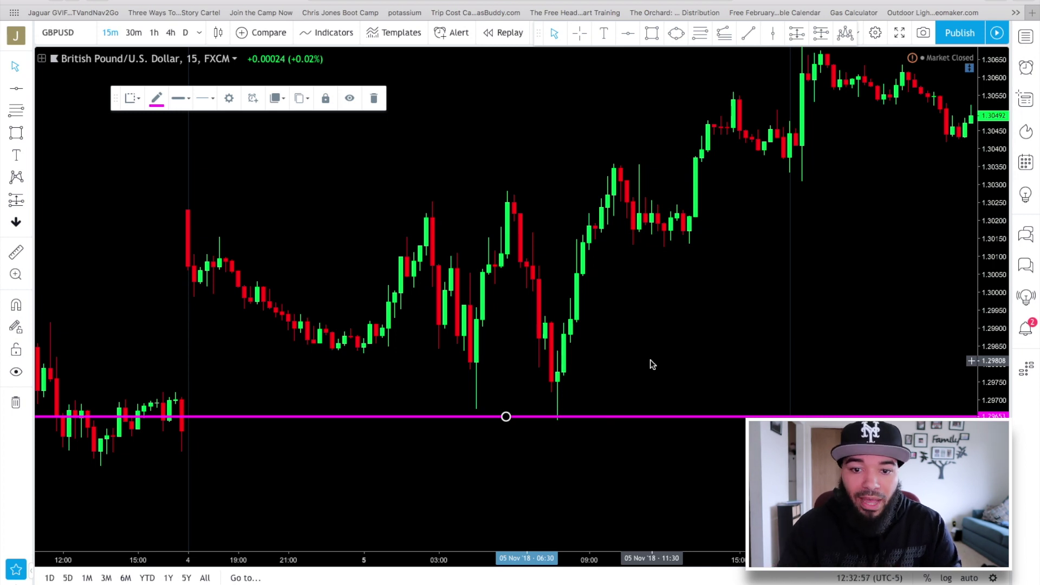
{"action": "left_click", "coordinate": [620, 378]}
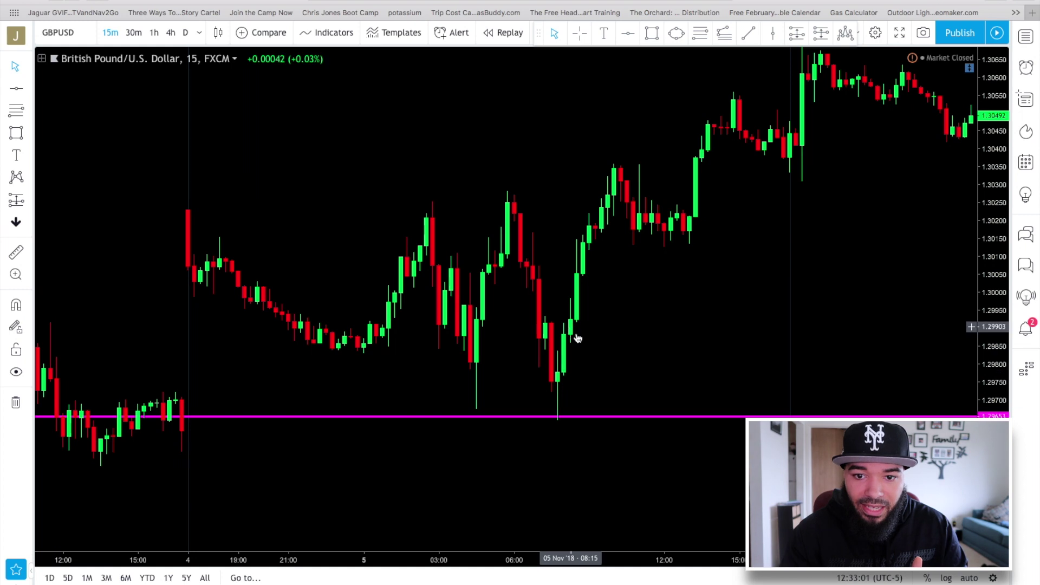
Draw a rectangle over the 5 November upswing between the two lows, from about 1.2967 at 04:30 to about 1.3028 at 05:45
{"action": "scroll", "coordinate": [576, 339], "scroll_direction": "up", "scroll_amount": 2}
{"action": "left_click_drag", "start_coordinate": [995, 165], "coordinate": [995, 223]}
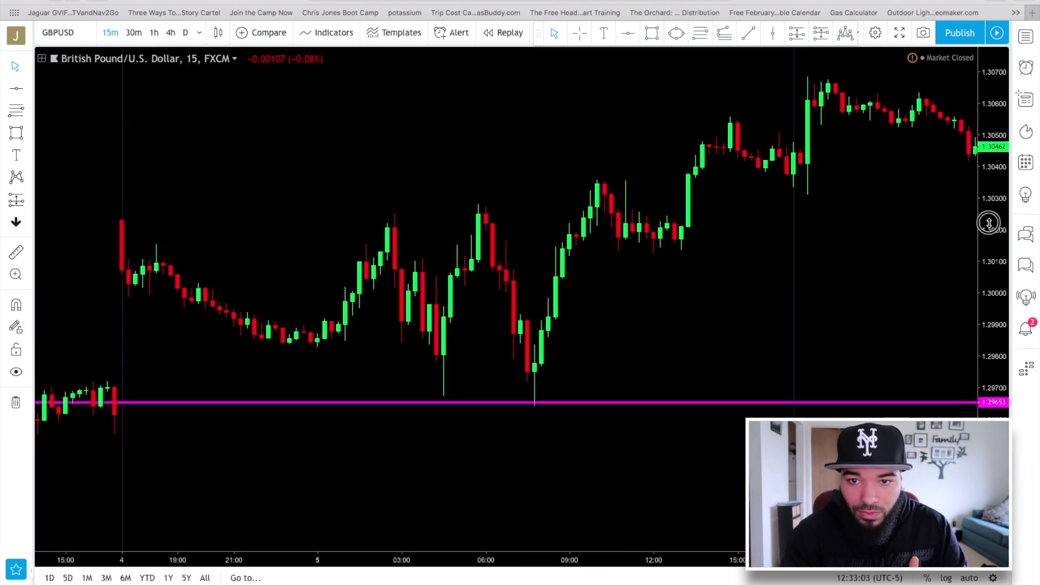
{"action": "left_click", "coordinate": [651, 34]}
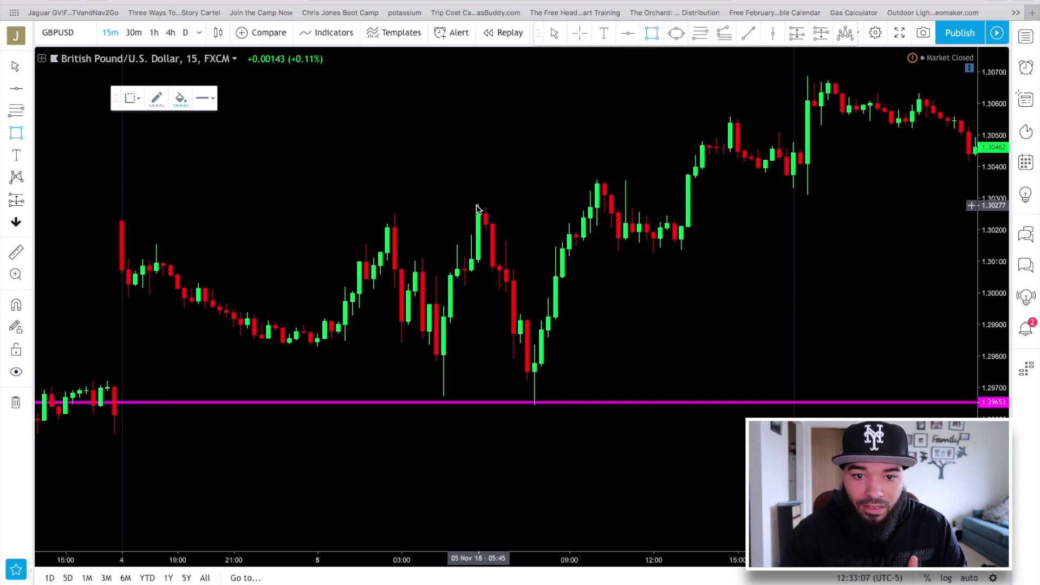
{"action": "left_click_drag", "start_coordinate": [443, 399], "coordinate": [477, 205]}
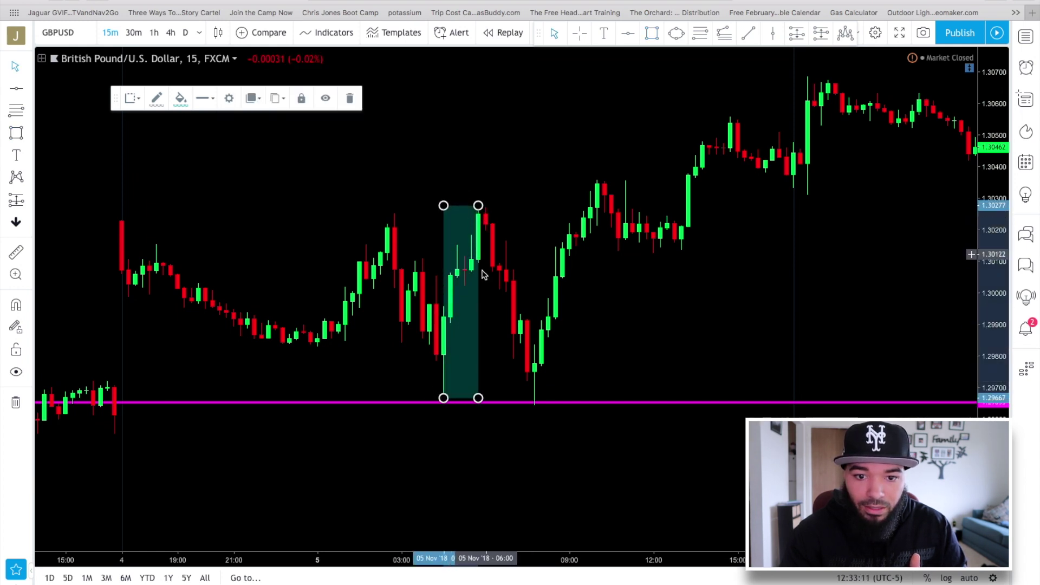
Move the upswing rectangle above the double bottom onto the breakout high, spanning about 1.3033 up to about 1.3094
{"action": "left_click", "coordinate": [478, 296]}
{"action": "left_click_drag", "start_coordinate": [478, 296], "coordinate": [624, 83]}
{"action": "scroll", "coordinate": [758, 253], "scroll_direction": "down", "scroll_amount": 2}
{"action": "left_click_drag", "start_coordinate": [980, 242], "coordinate": [983, 320]}
{"action": "scroll", "coordinate": [895, 316], "scroll_direction": "down", "scroll_amount": 5}
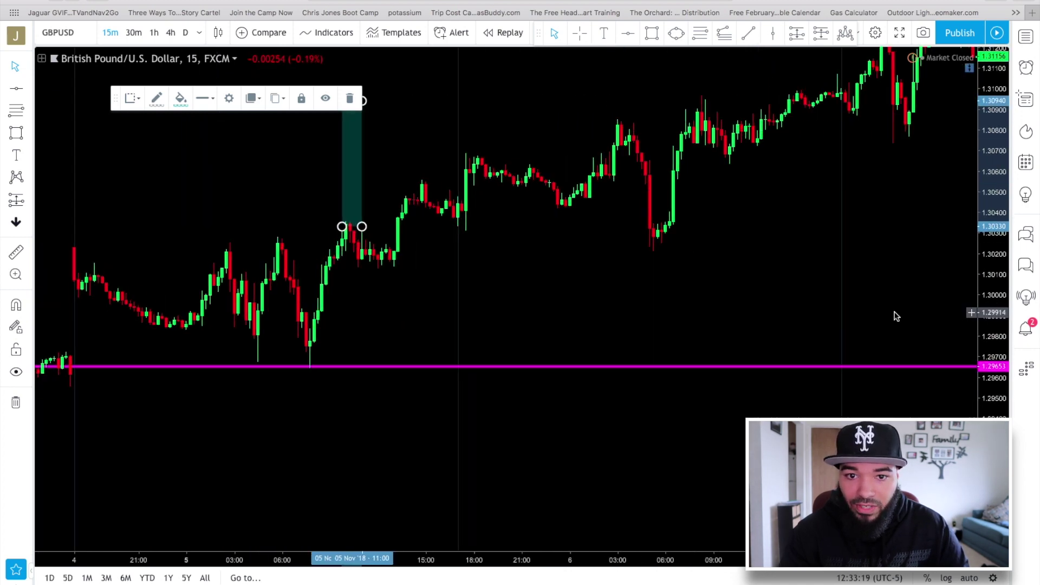
{"action": "left_click", "coordinate": [737, 287]}
{"action": "left_click_drag", "start_coordinate": [737, 287], "coordinate": [794, 349]}
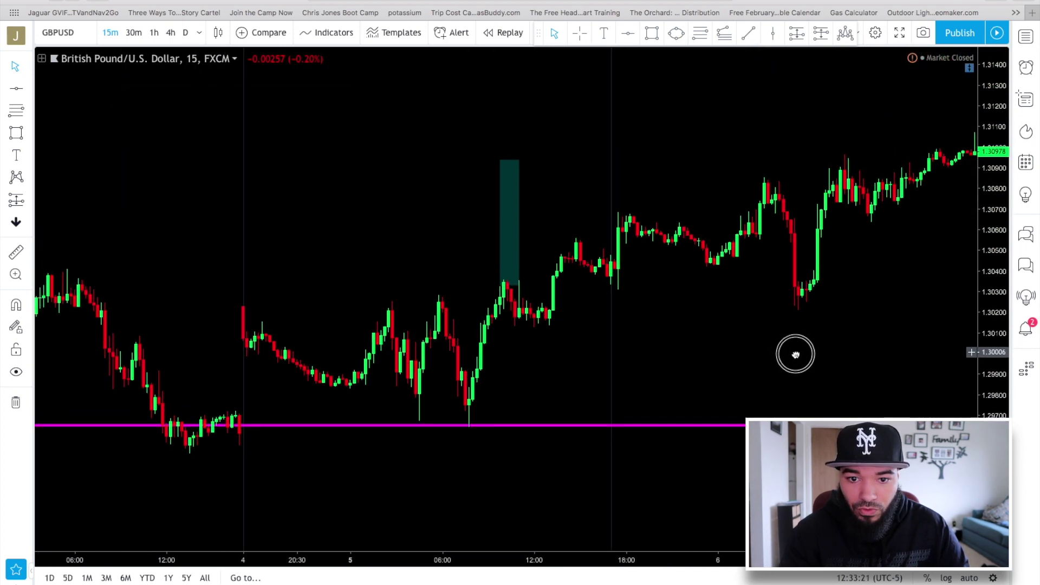
Delete the rectangle projected above the 5 November breakout high
{"action": "left_click", "coordinate": [516, 175]}
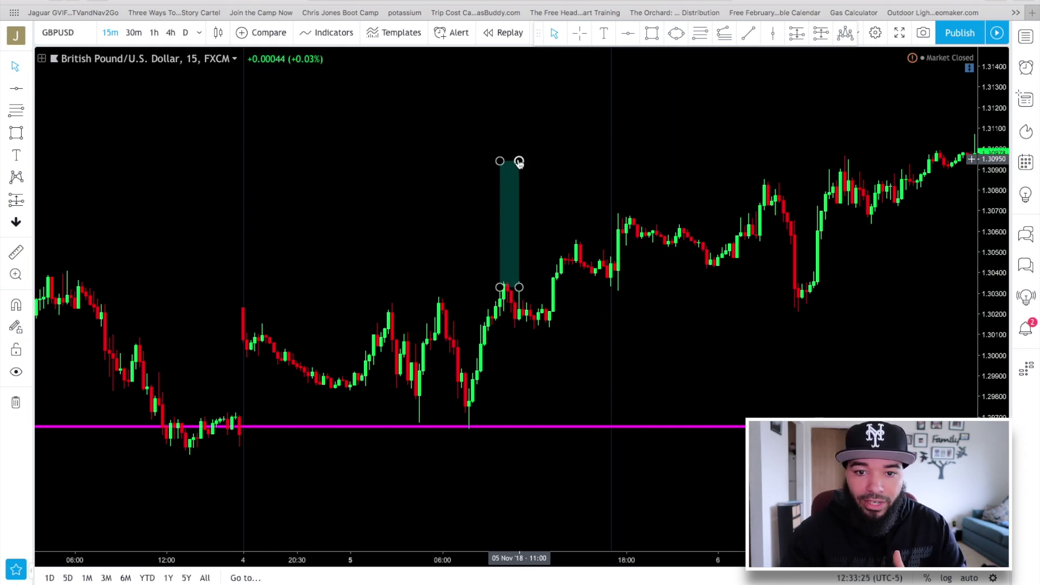
{"action": "left_click", "coordinate": [518, 184]}
{"action": "left_click_drag", "start_coordinate": [519, 185], "coordinate": [519, 186]}
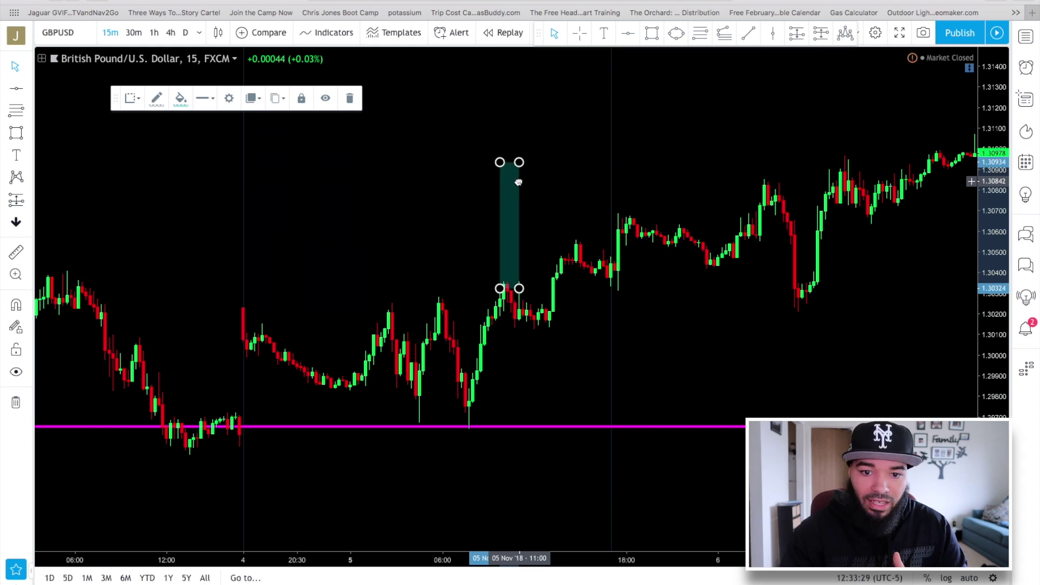
{"action": "key", "text": "Delete"}
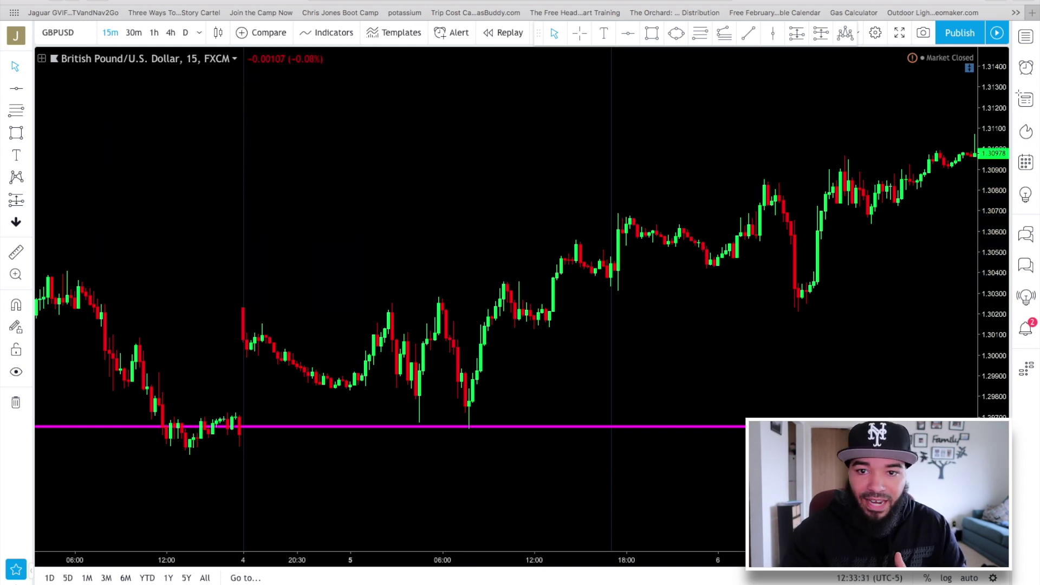
Add a horizontal line at the double bottom's neckline, apply the Entry 1 template, and lower it to about 1.3027
{"action": "left_click", "coordinate": [626, 34]}
{"action": "left_click", "coordinate": [506, 295]}
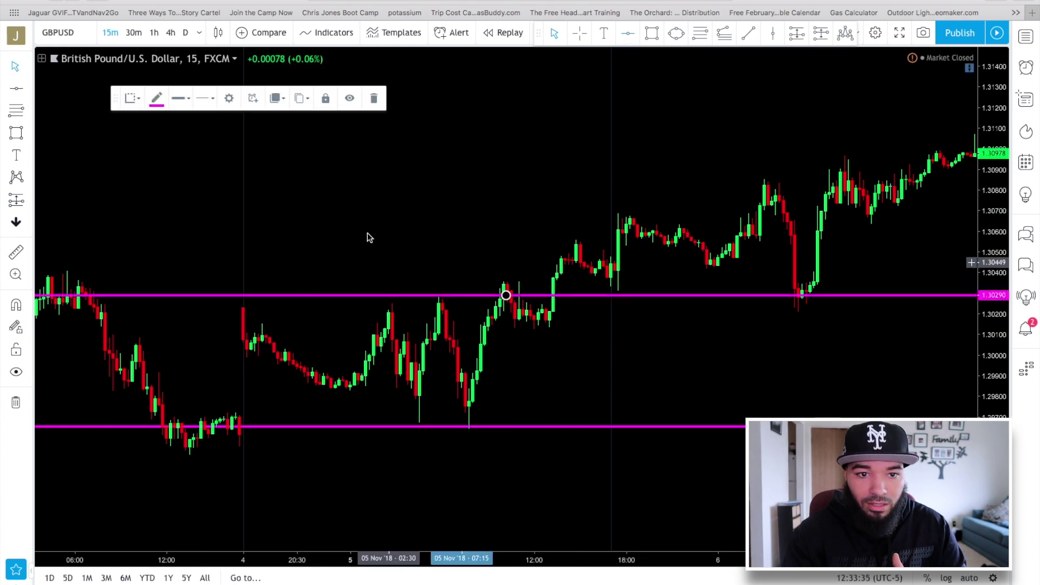
{"action": "left_click", "coordinate": [229, 98]}
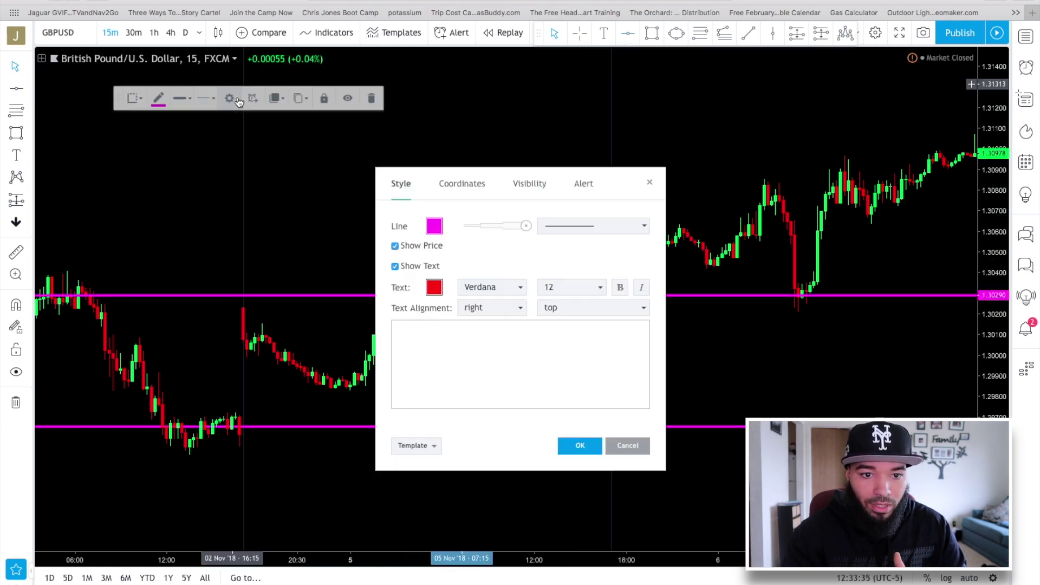
{"action": "left_click", "coordinate": [437, 445]}
{"action": "left_click", "coordinate": [422, 313]}
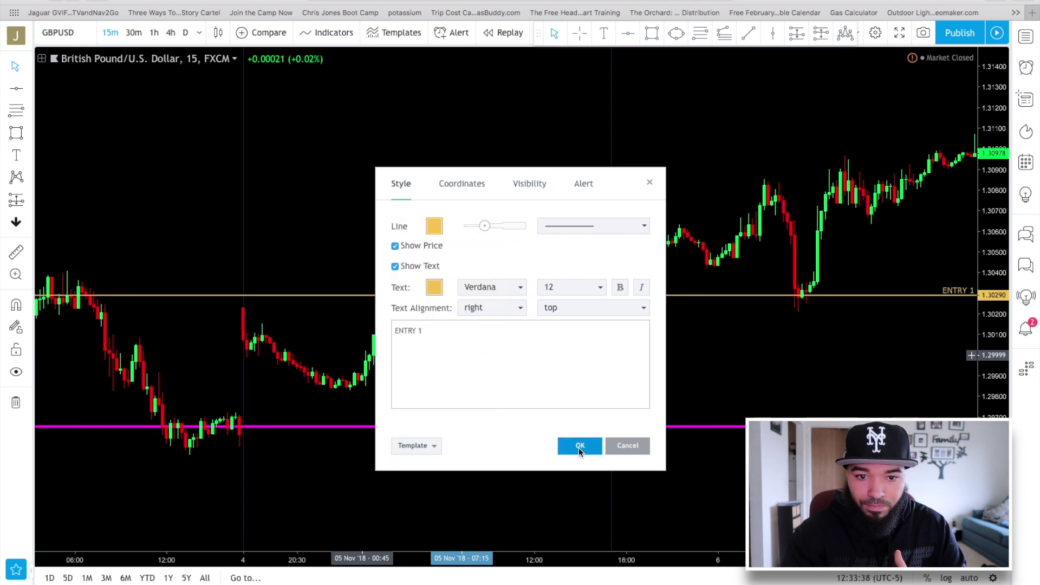
{"action": "left_click", "coordinate": [578, 448]}
{"action": "left_click_drag", "start_coordinate": [506, 295], "coordinate": [506, 299]}
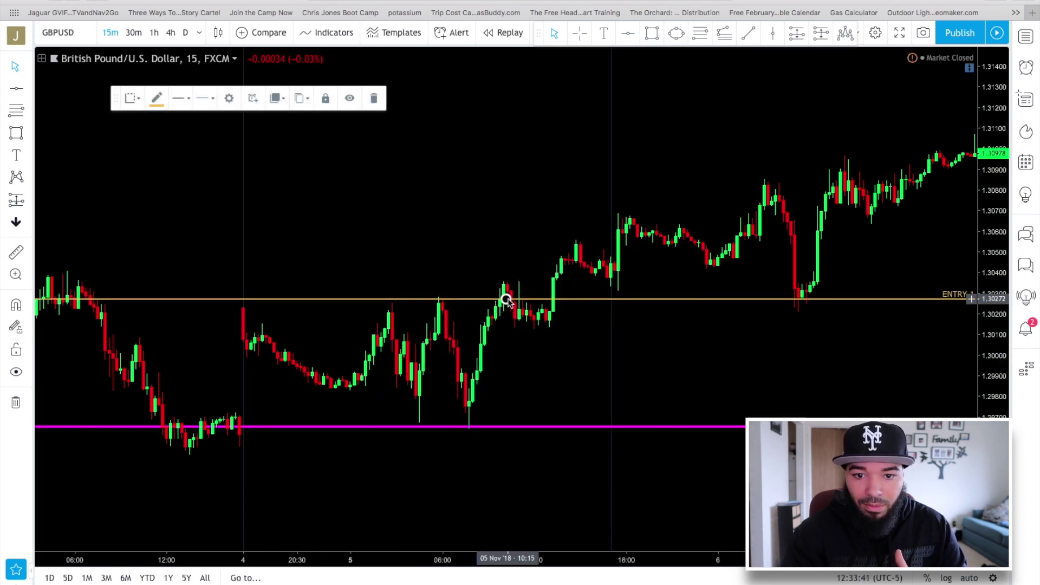
{"action": "scroll", "coordinate": [528, 341], "scroll_direction": "down", "scroll_amount": 1}
{"action": "left_click", "coordinate": [543, 353]}
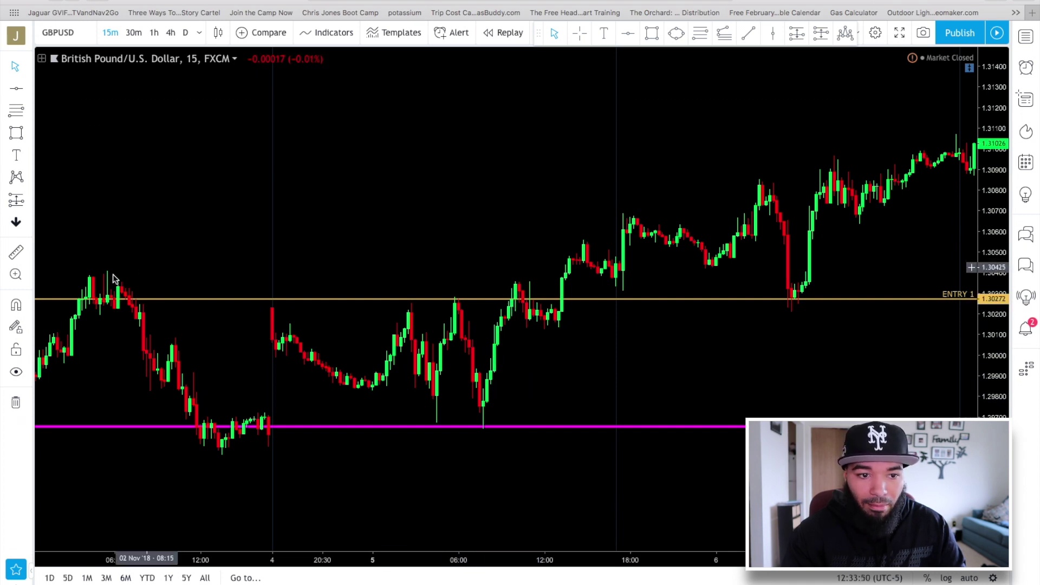
Measure the rise from the second 5 November low at 07:30 up to the high just above the entry line
{"action": "left_click", "coordinate": [15, 252]}
{"action": "left_click", "coordinate": [482, 429]}
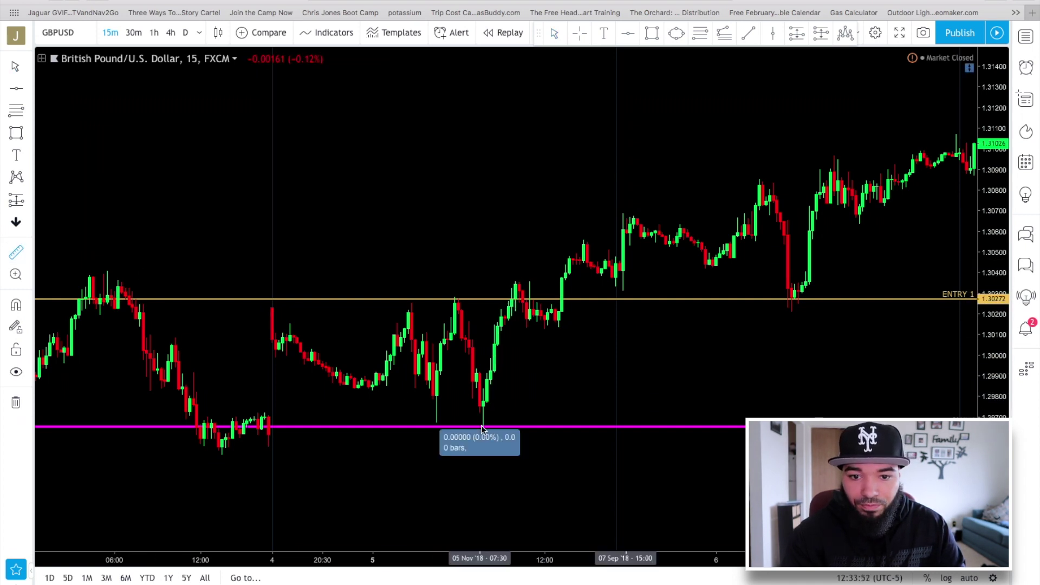
{"action": "left_click", "coordinate": [519, 285]}
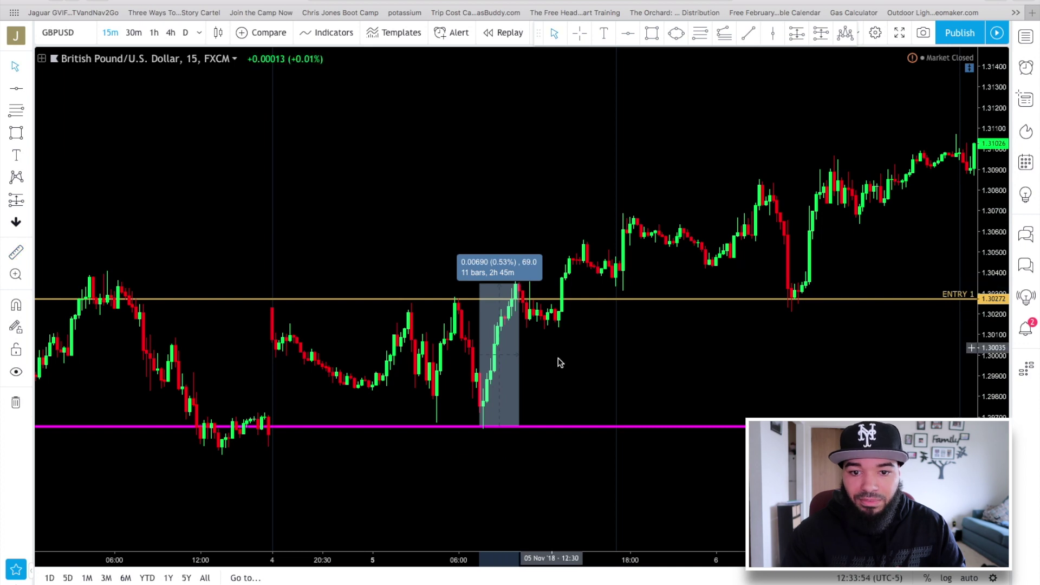
{"action": "left_click", "coordinate": [585, 359]}
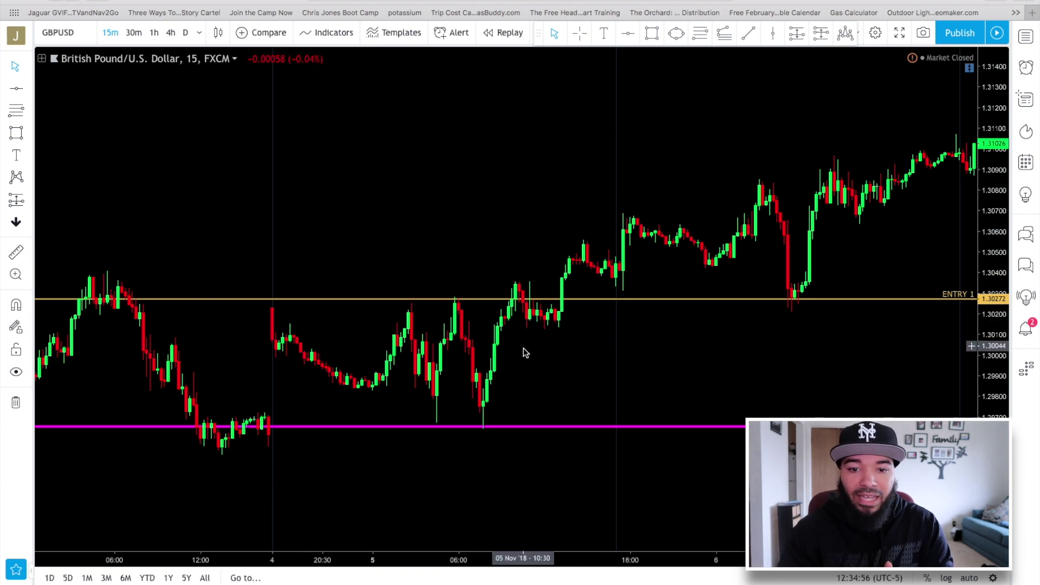
Bring back the stochastic indicator pane below the price chart and hide the advertisement
{"action": "key", "text": "ctrl+z"}
{"action": "scroll", "coordinate": [527, 365], "scroll_direction": "up", "scroll_amount": 2}
{"action": "scroll", "coordinate": [526, 365], "scroll_direction": "up", "scroll_amount": 3}
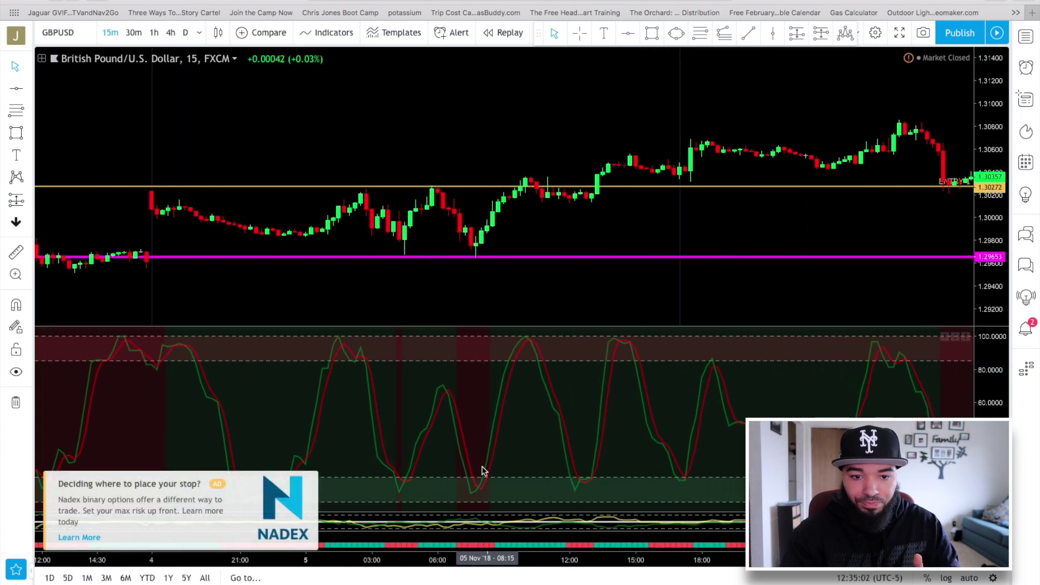
{"action": "left_click", "coordinate": [310, 481]}
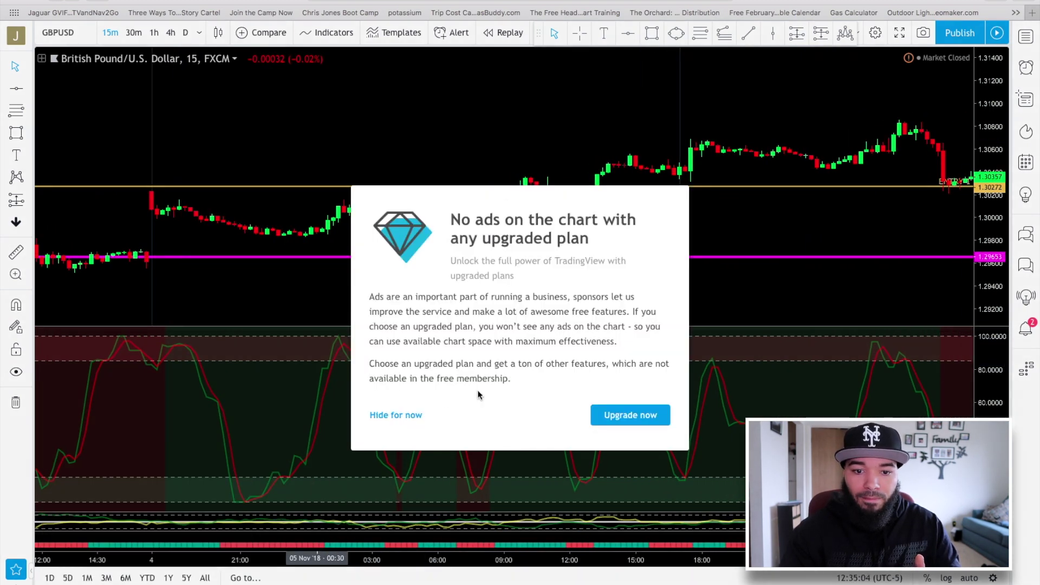
{"action": "left_click", "coordinate": [407, 414]}
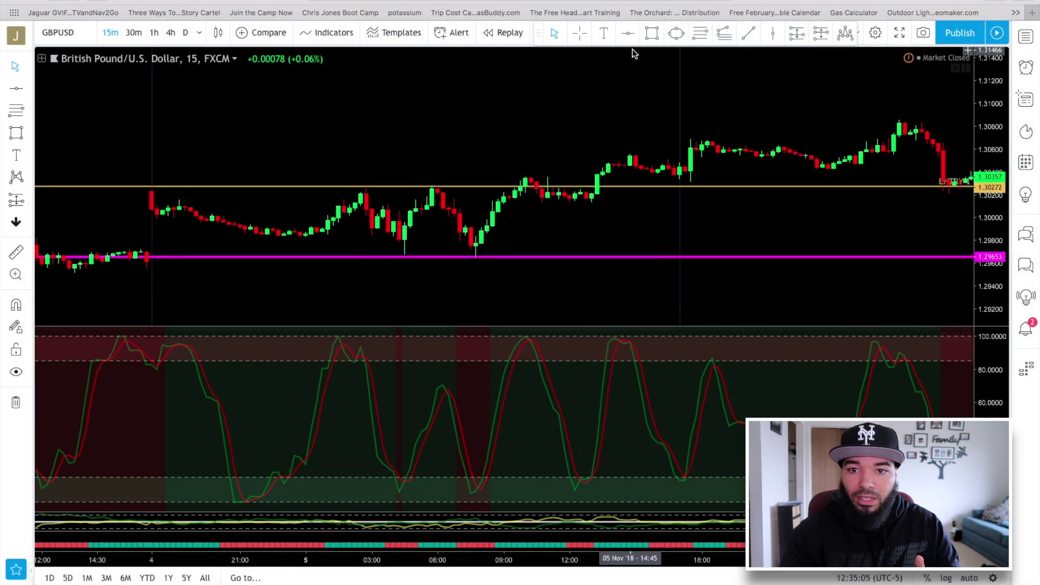
Lower the magenta line under the two lows to about 1.2961 and apply the Stop Loss template to it
{"action": "left_click", "coordinate": [579, 35]}
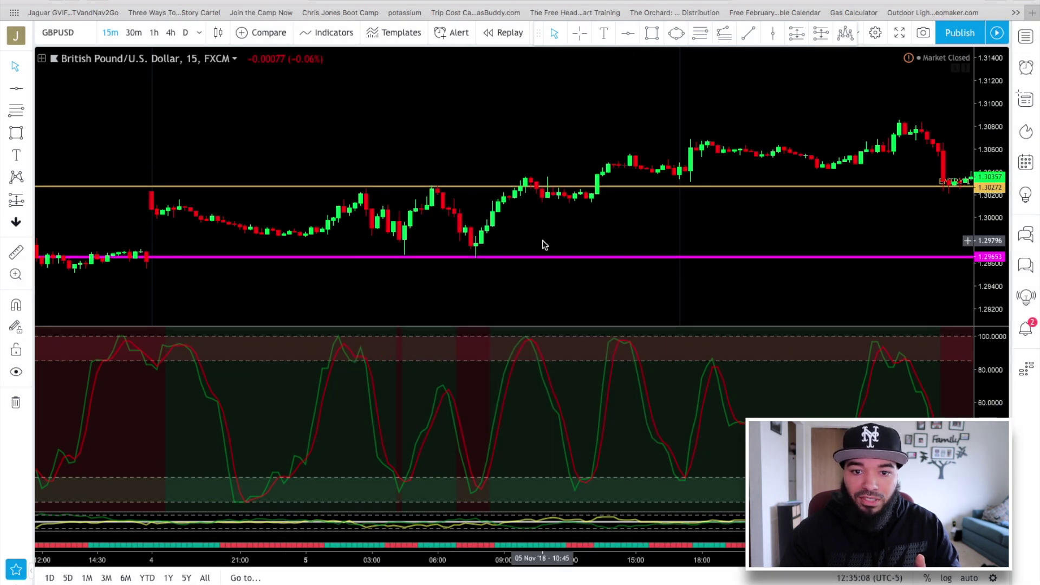
{"action": "left_click_drag", "start_coordinate": [521, 258], "coordinate": [523, 270]}
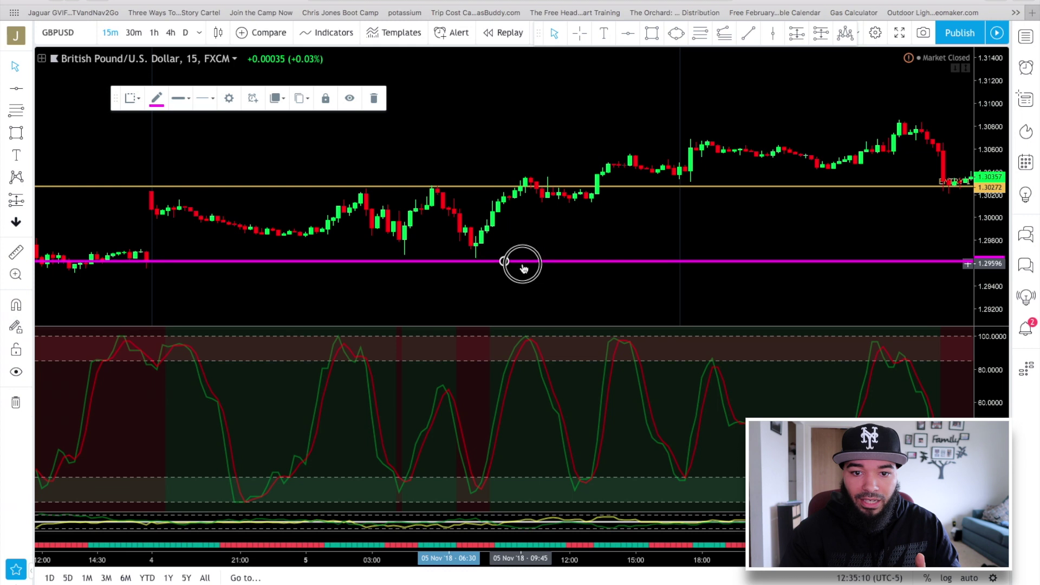
{"action": "left_click", "coordinate": [229, 98]}
{"action": "left_click", "coordinate": [416, 446]}
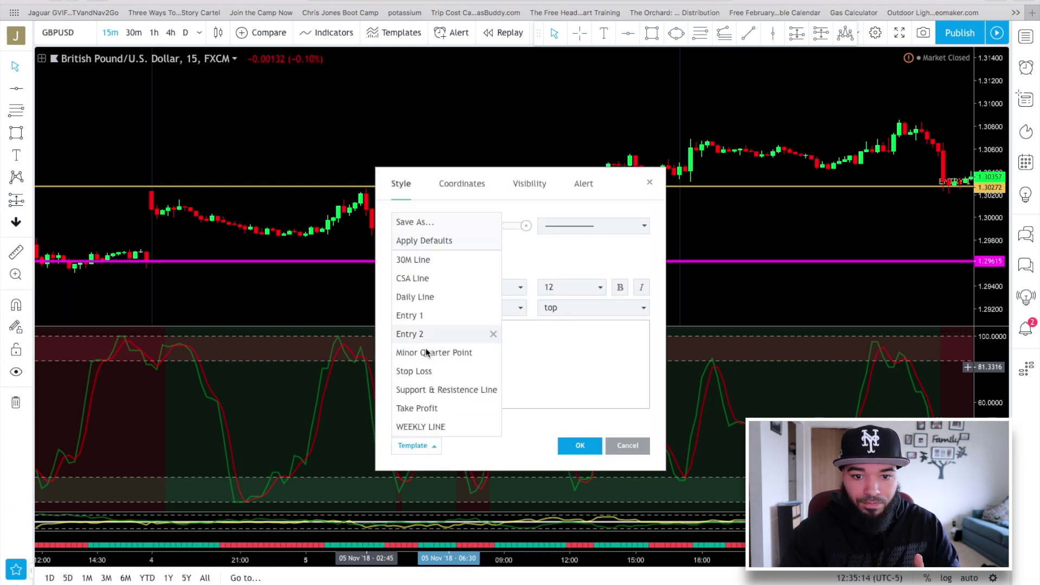
{"action": "left_click", "coordinate": [420, 369]}
{"action": "left_click", "coordinate": [583, 447]}
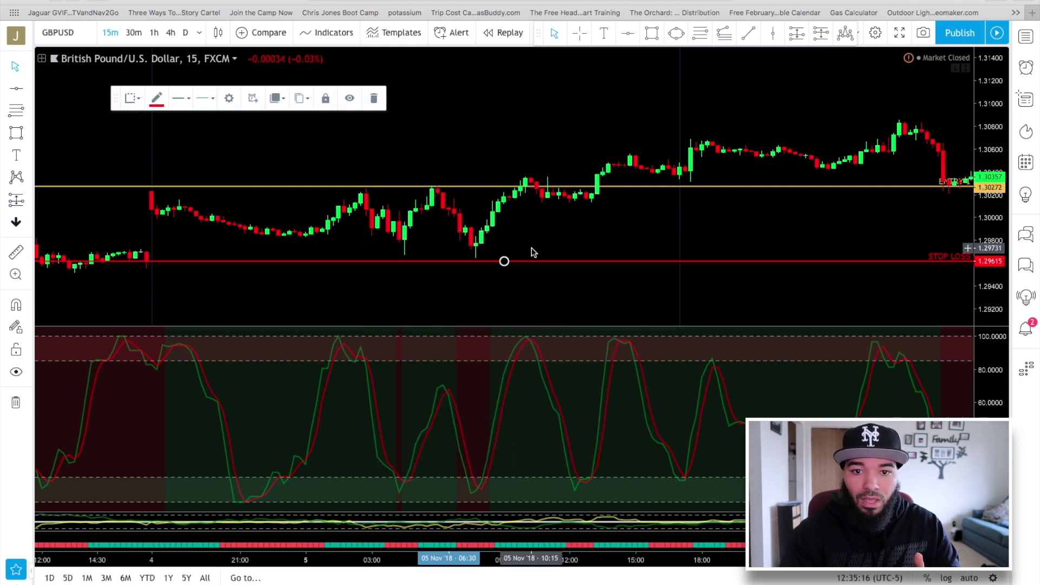
{"action": "left_click", "coordinate": [582, 169]}
{"action": "scroll", "coordinate": [612, 189], "scroll_direction": "down", "scroll_amount": 5}
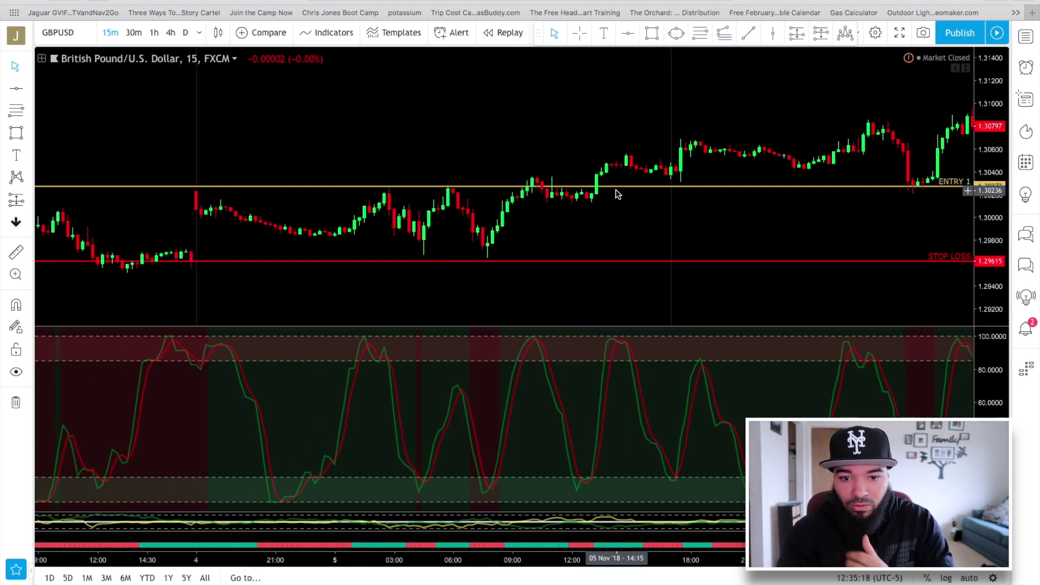
Inspect the 5 November 08:00 stochastic cross with the crosshair and measure the price rise from 08:15 to 09:45
{"action": "left_click", "coordinate": [579, 34]}
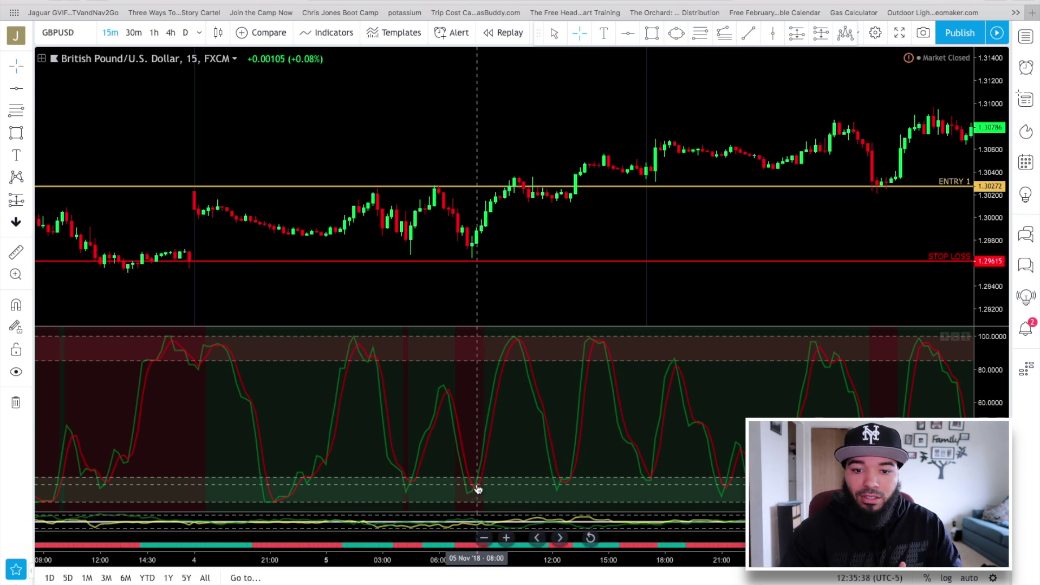
{"action": "scroll", "coordinate": [488, 455], "scroll_direction": "up", "scroll_amount": 1}
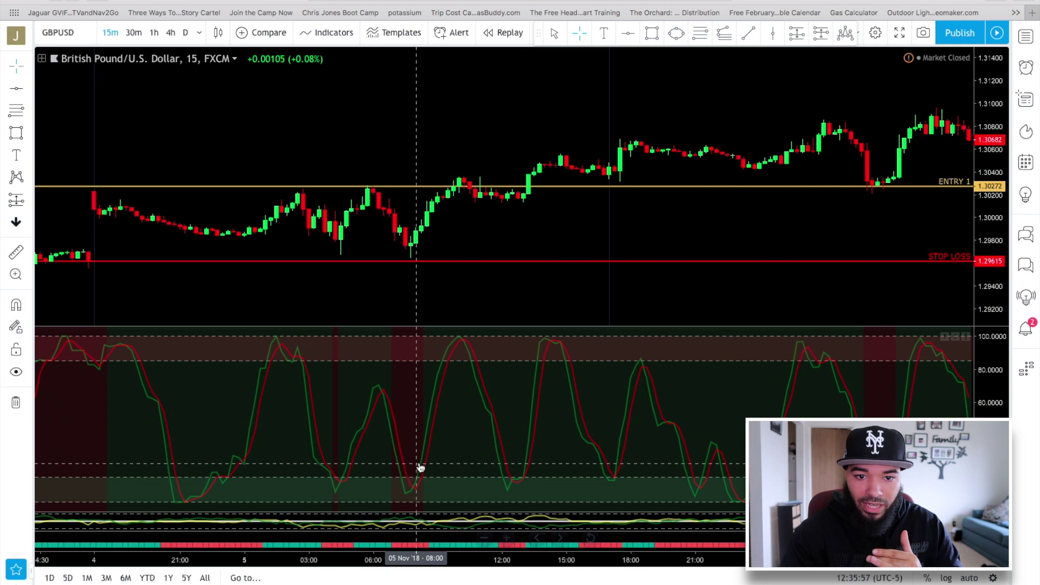
{"action": "left_click", "coordinate": [421, 230], "text": "shift"}
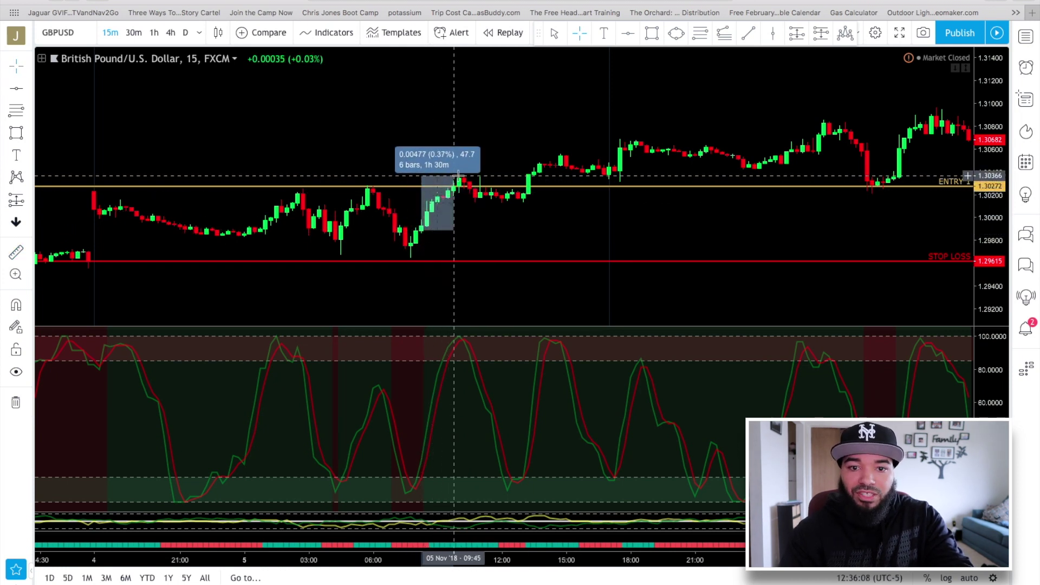
{"action": "left_click", "coordinate": [497, 147]}
{"action": "scroll", "coordinate": [499, 214], "scroll_direction": "down", "scroll_amount": 2}
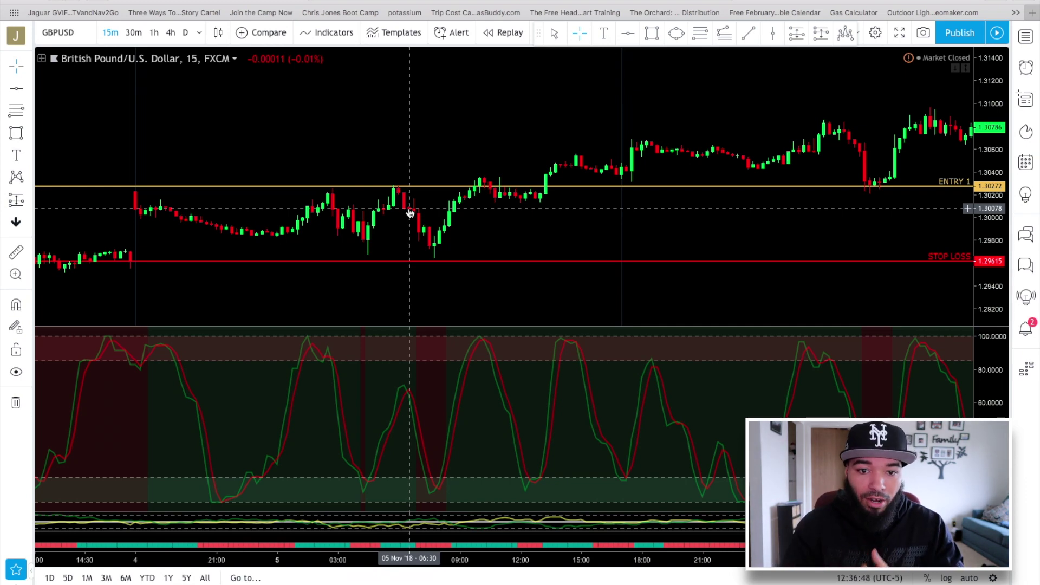
{"action": "scroll", "coordinate": [410, 213], "scroll_direction": "down", "scroll_amount": 2}
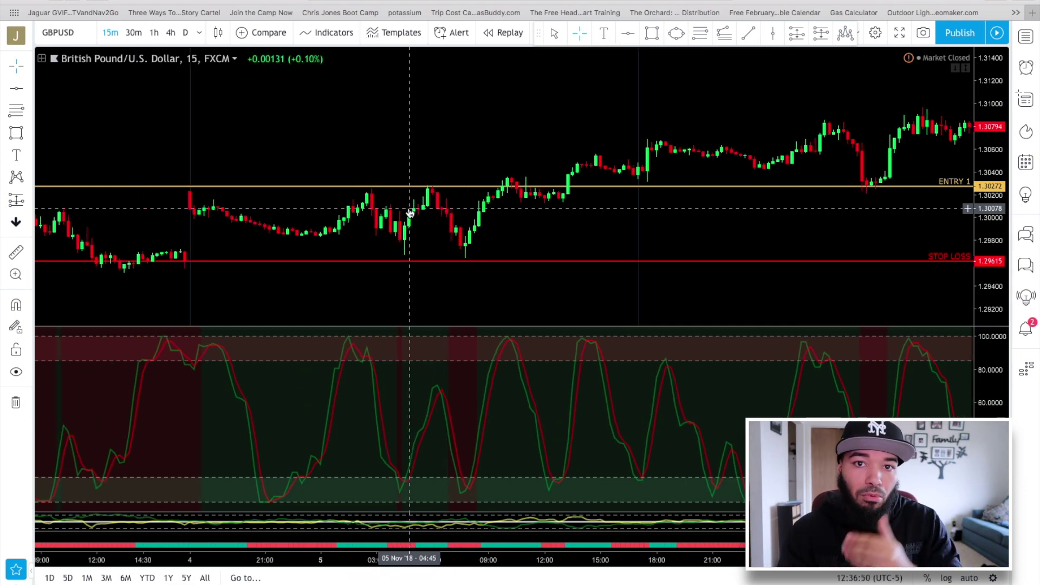